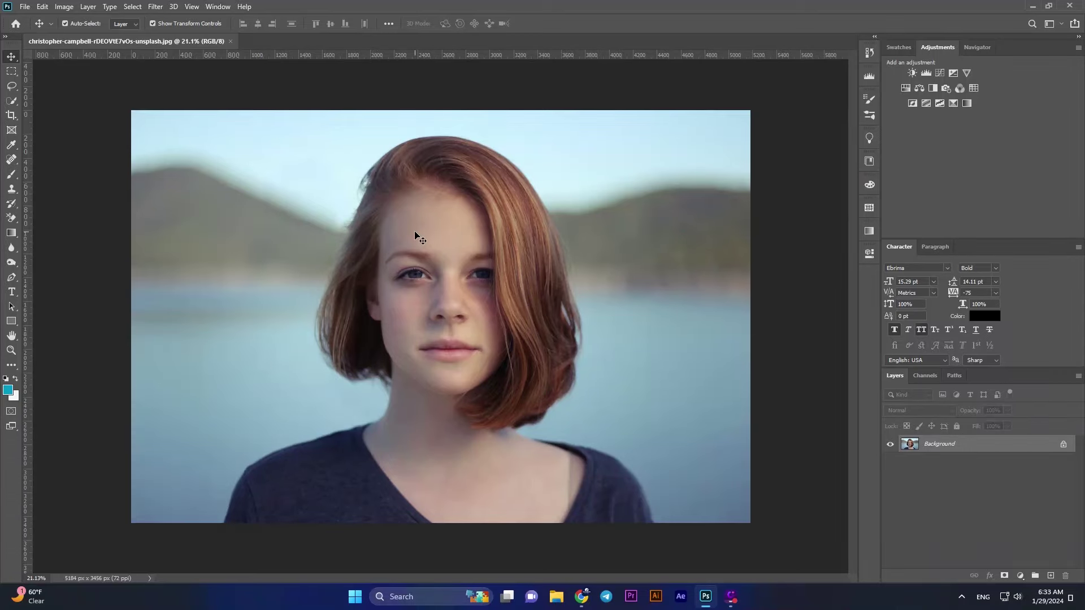
Step: Create a Background copy of the red-haired portrait above the original Background layer
scroll(415, 231, up, 1)
drag(1027, 443, 1050, 576)
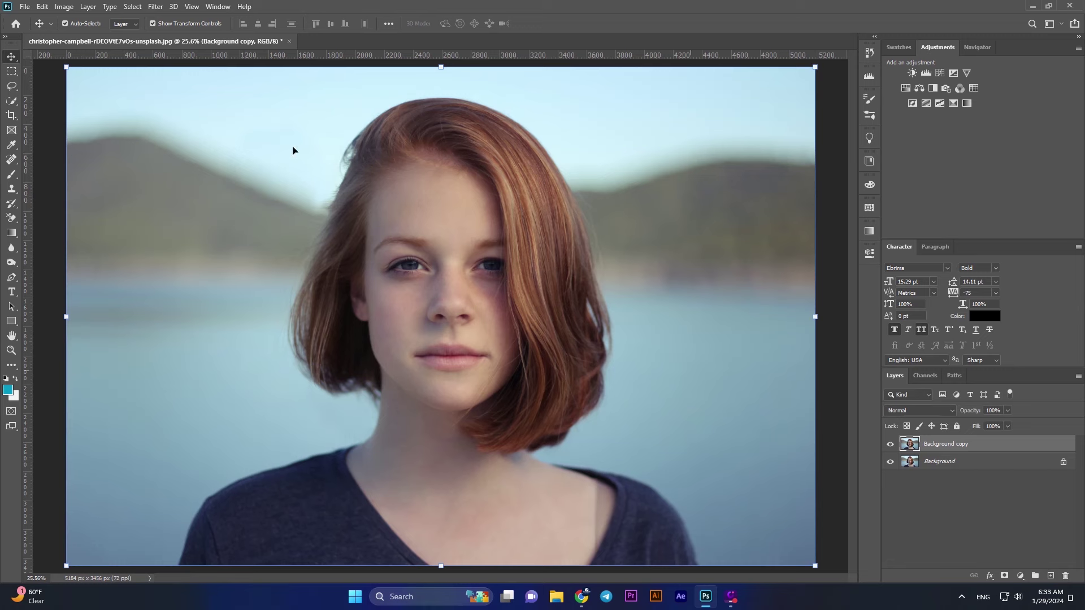
Step: Lasso a freehand selection around the outer hair edge and face outline, excluding the face
click(11, 86)
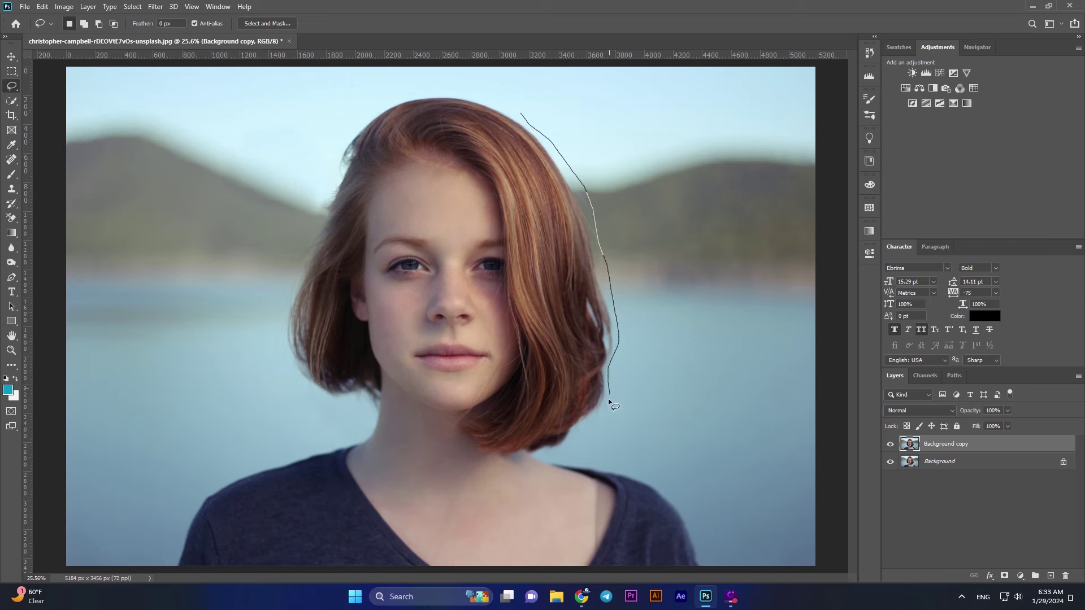
drag(541, 459, 498, 459)
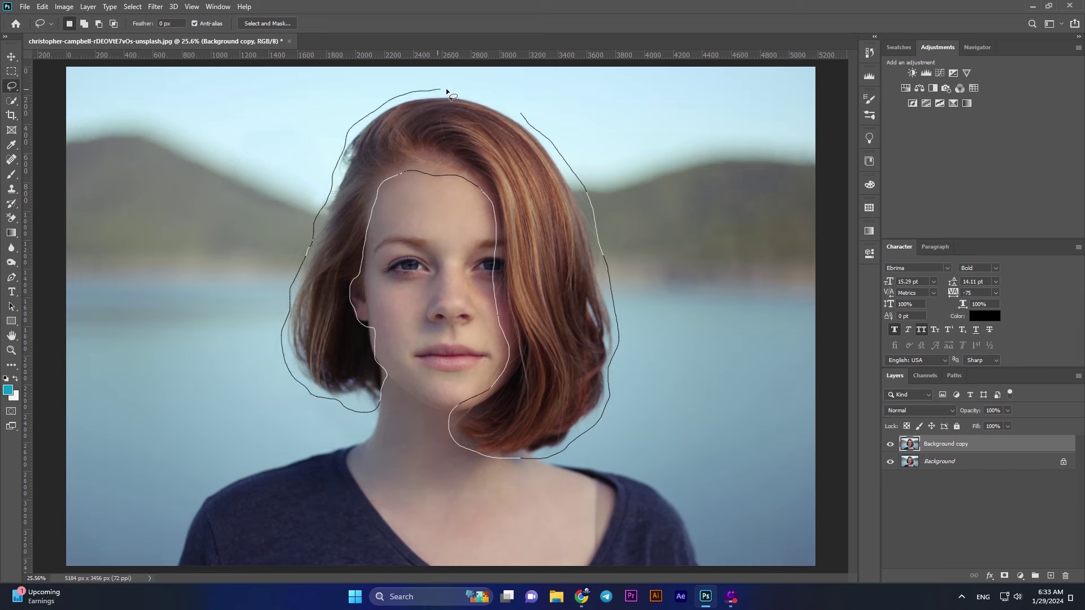
drag(517, 107, 517, 108)
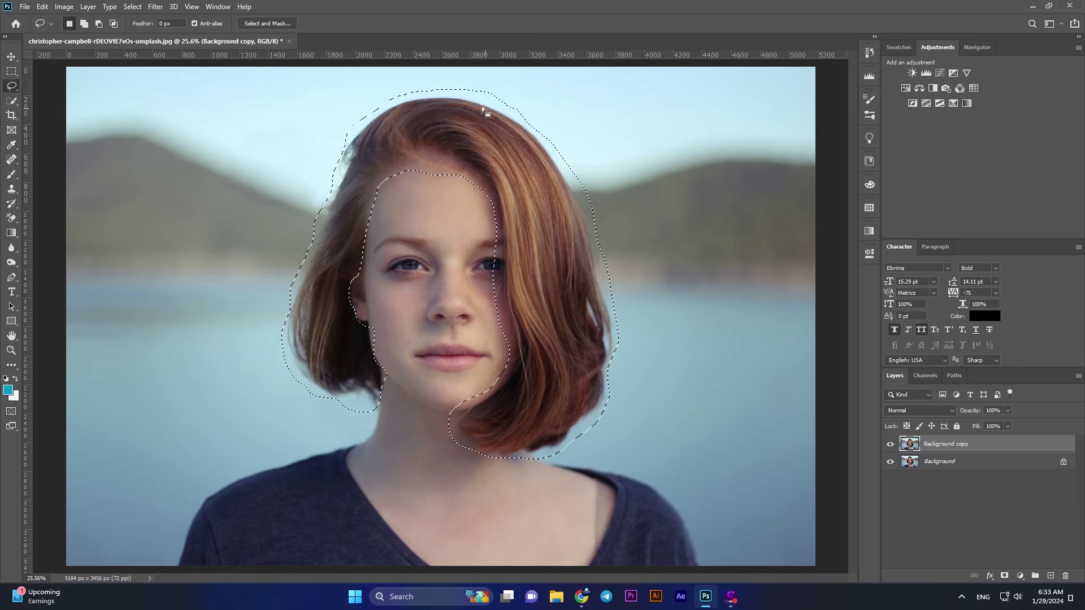
Step: In Select and Mask, zoom in and brush the blue halo off the top hair edge
click(273, 22)
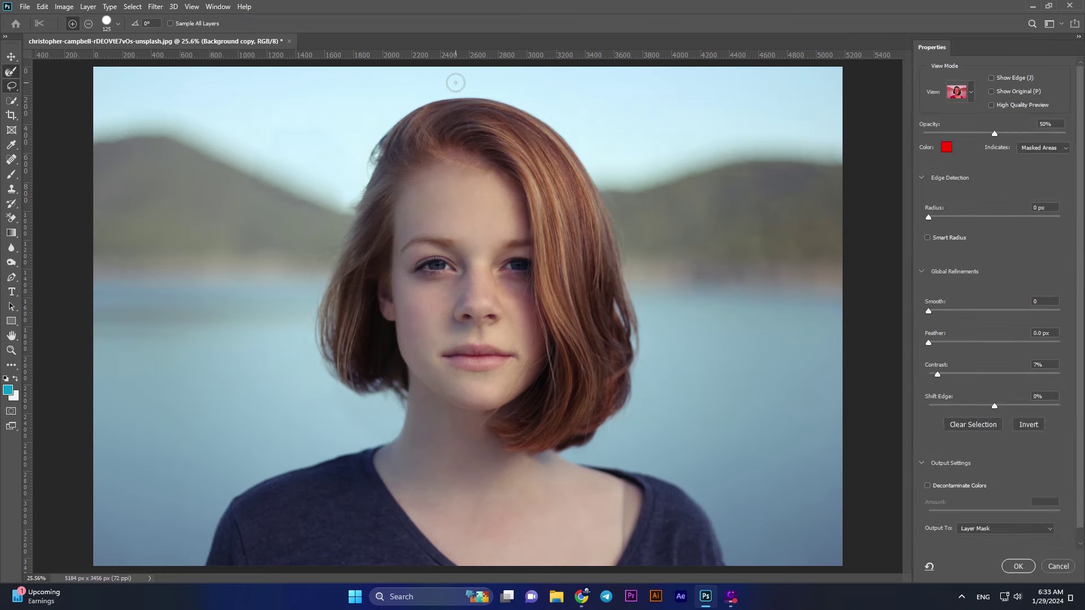
scroll(521, 97, up, 3)
scroll(520, 97, up, 2)
scroll(526, 170, up, 1)
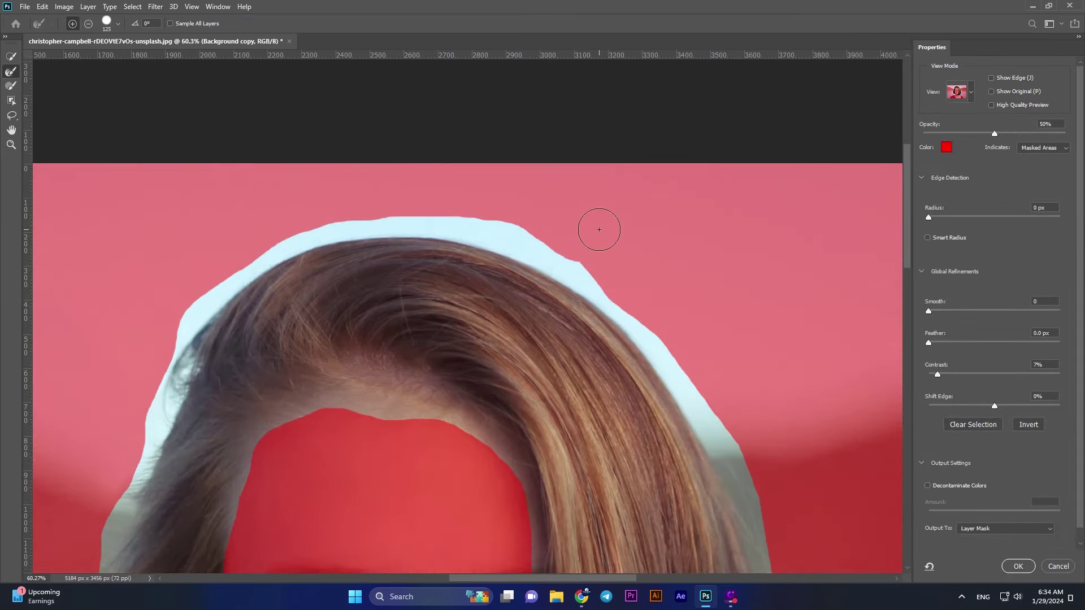
key(bracketright)
key(bracketright)
mouse_move(475, 224)
mouse_down()
mouse_move(623, 308)
mouse_move(680, 376)
mouse_move(630, 323)
mouse_move(475, 230)
mouse_move(382, 218)
mouse_move(232, 252)
mouse_move(101, 514)
mouse_up()
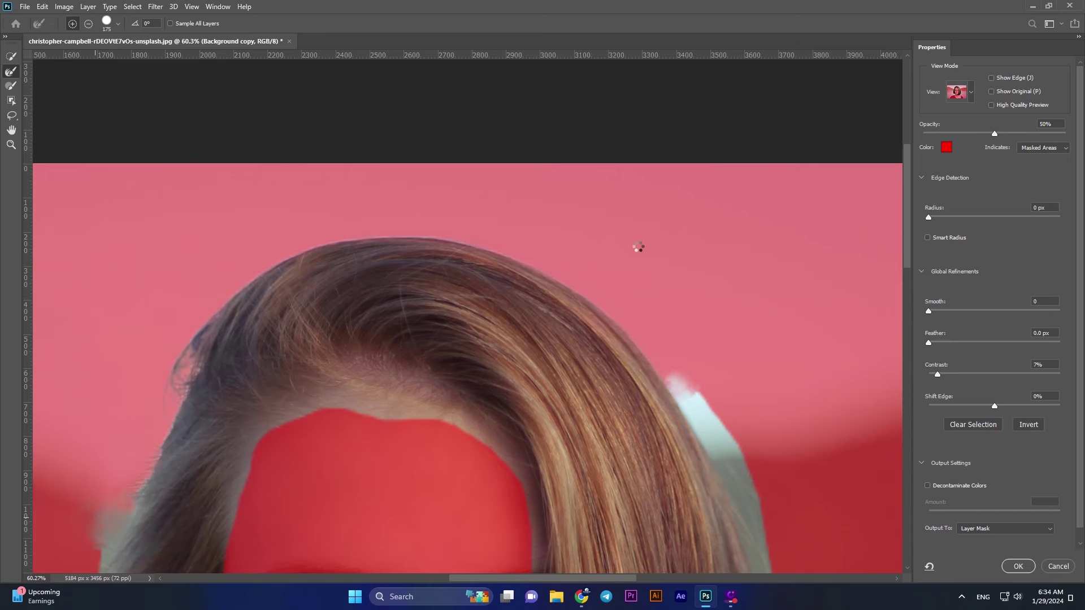
Step: Refine Edge Brush along the upper-right hair edge to clear more sky halo
scroll(638, 245, down, 2)
scroll(640, 237, down, 2)
scroll(610, 221, down, 2)
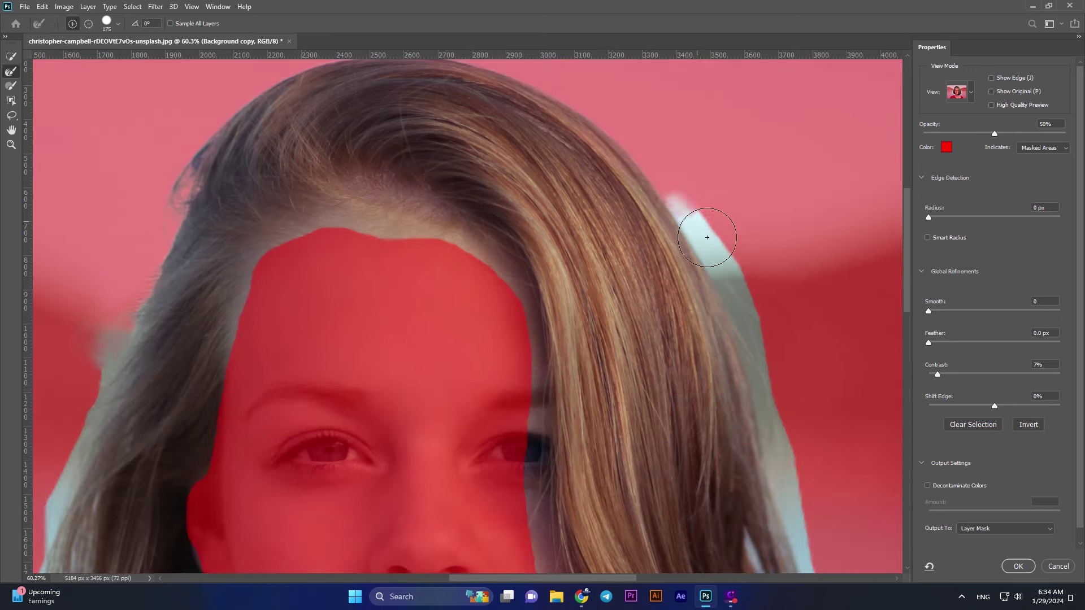
drag(667, 192, 732, 273)
scroll(732, 273, down, 3)
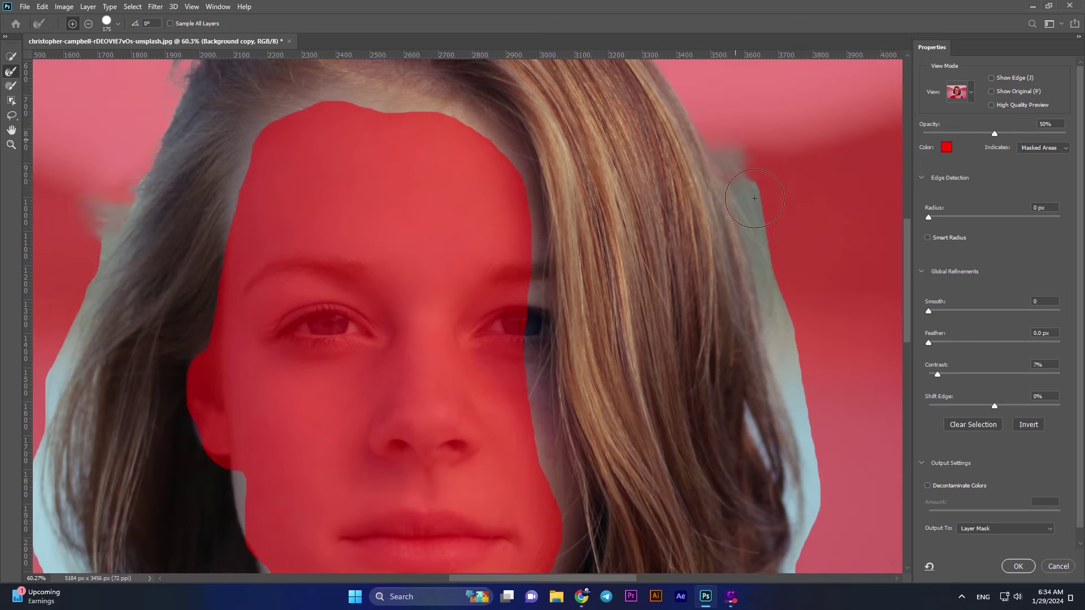
mouse_move(729, 153)
mouse_down()
mouse_move(746, 215)
mouse_move(763, 230)
mouse_up()
scroll(762, 230, down, 1)
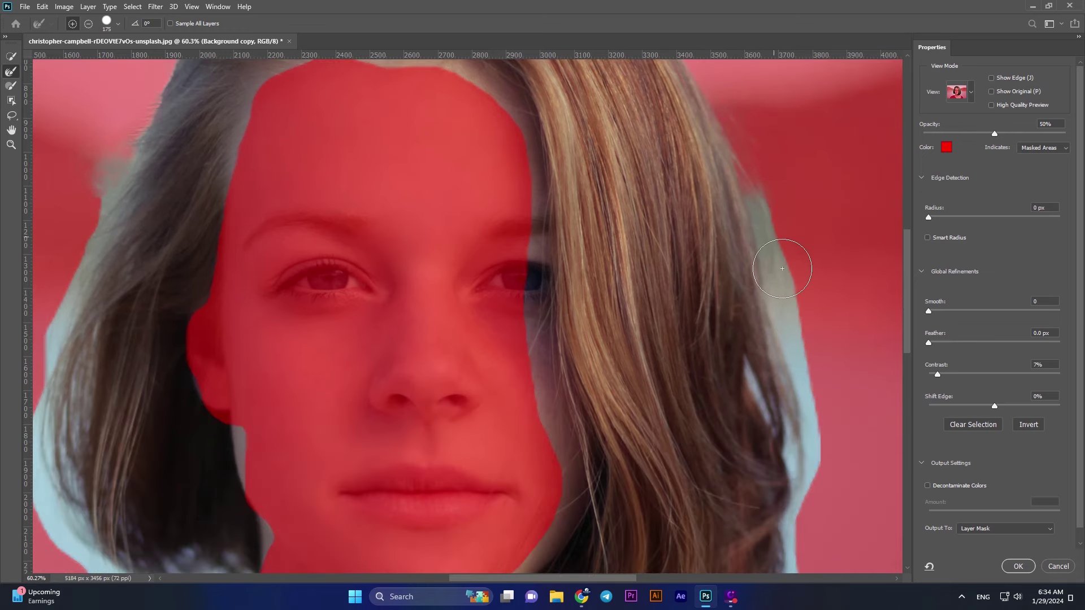
mouse_move(775, 194)
mouse_down()
mouse_move(787, 255)
mouse_move(752, 294)
mouse_up()
scroll(752, 294, down, 3)
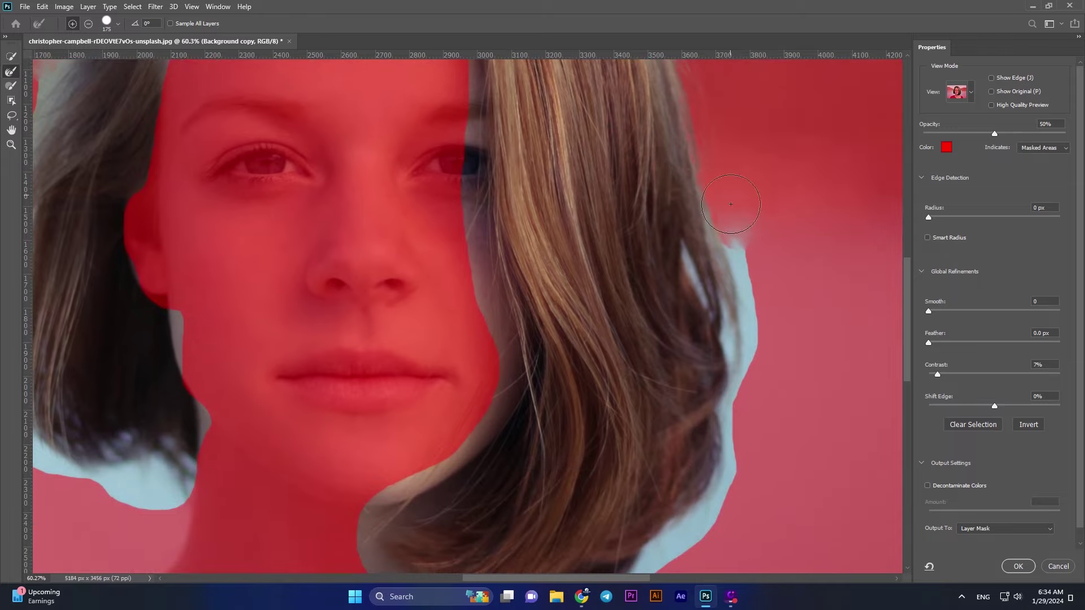
scroll(654, 315, down, 1)
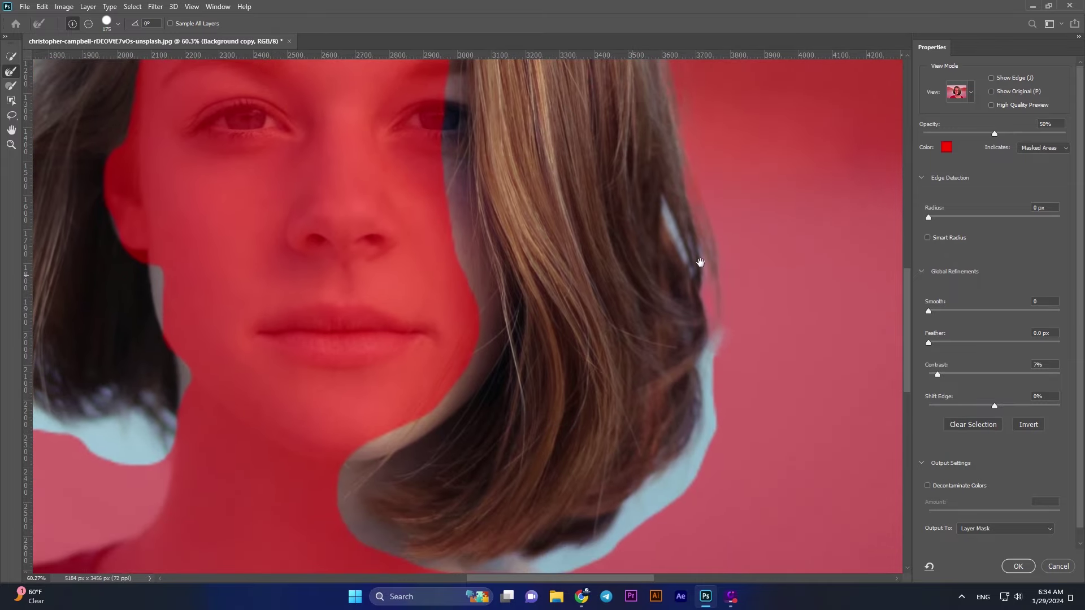
Step: With a smaller brush, remove the blue halo along the right edge and below the lower curl
key(bracketleft)
key(bracketleft)
key(bracketleft)
drag(662, 200, 685, 255)
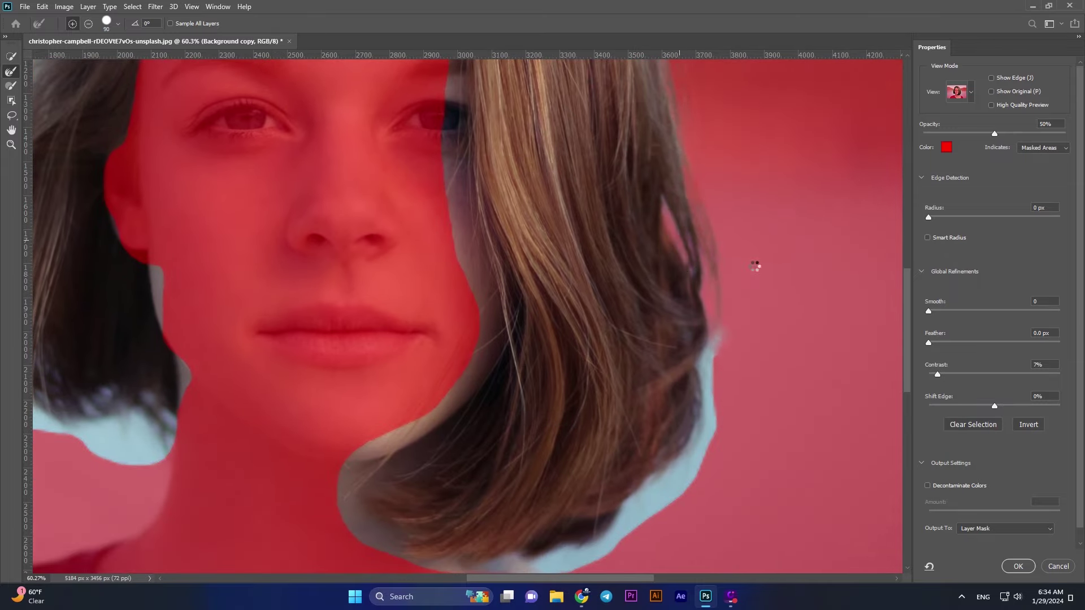
scroll(788, 255, down, 3)
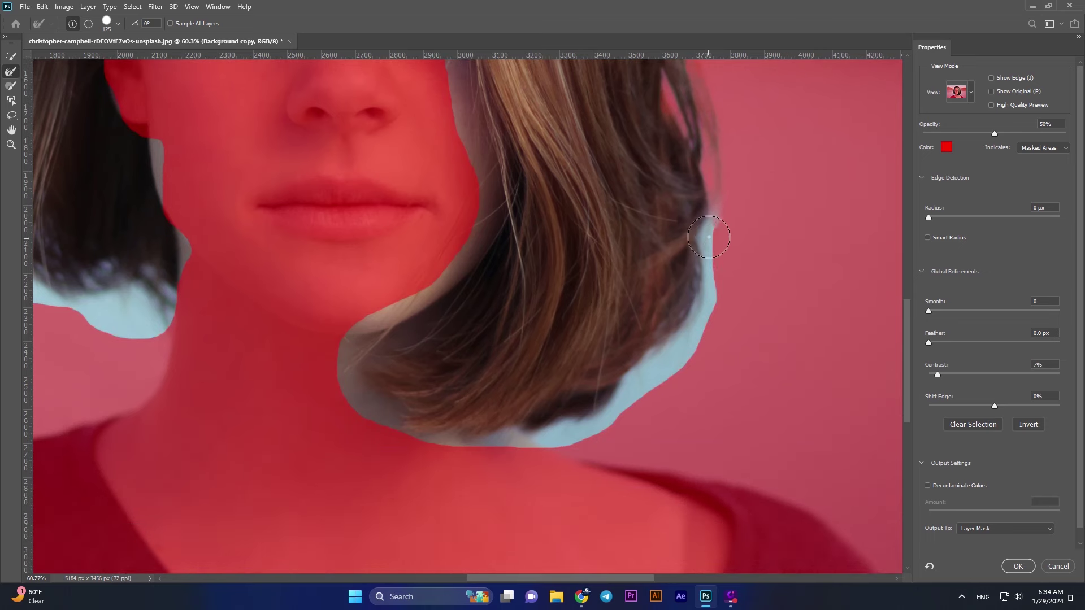
drag(708, 237, 631, 387)
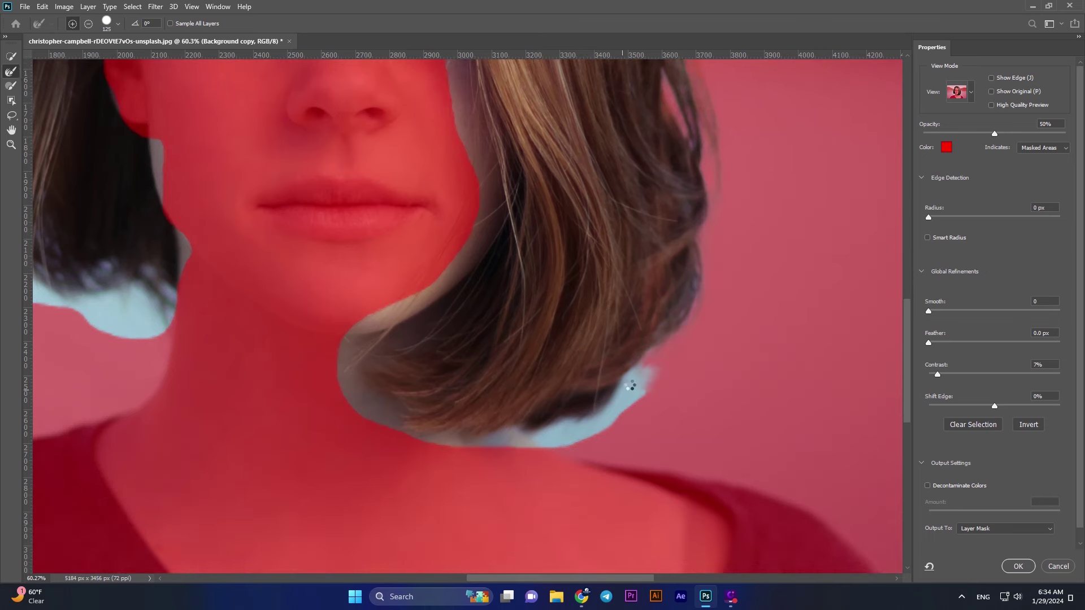
mouse_move(630, 387)
mouse_down()
mouse_move(528, 440)
mouse_move(431, 441)
mouse_move(390, 426)
mouse_move(381, 392)
mouse_move(349, 372)
mouse_move(351, 334)
mouse_move(416, 307)
mouse_move(496, 208)
mouse_up()
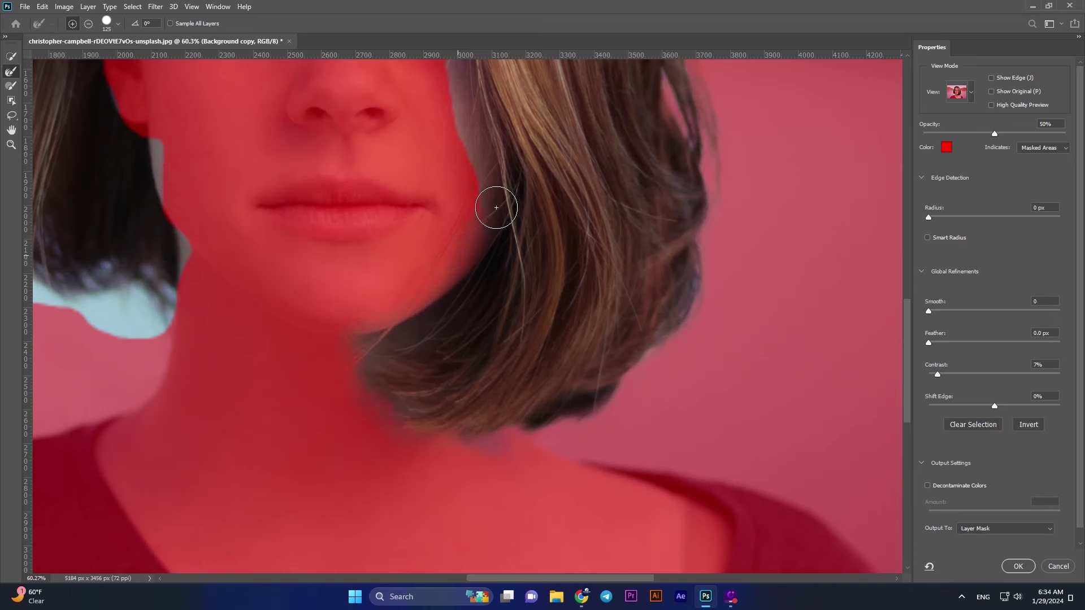
scroll(521, 257, up, 1)
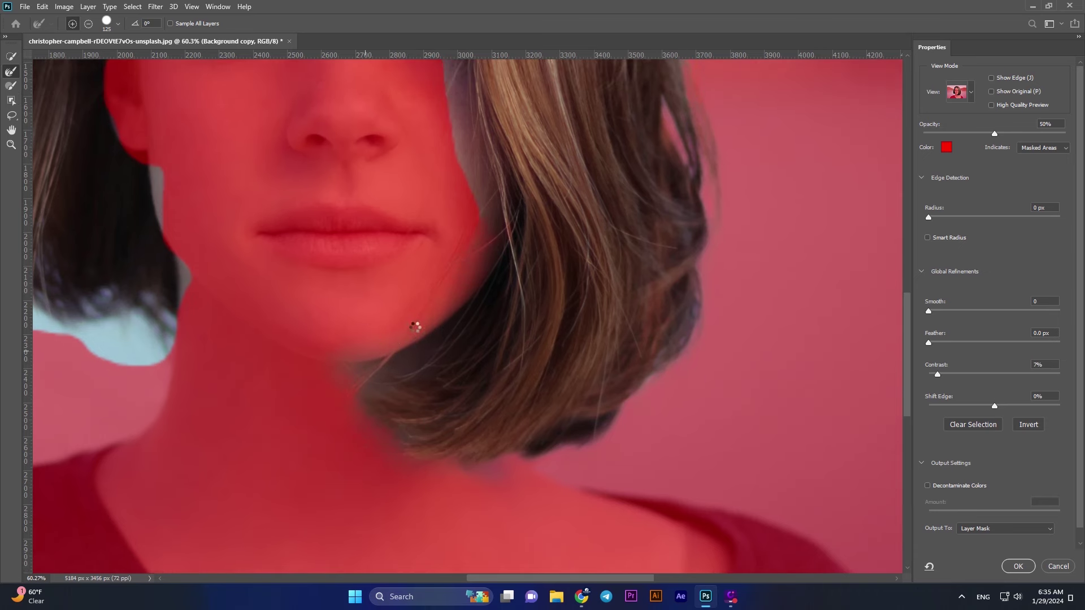
scroll(415, 327, up, 2)
scroll(415, 327, up, 3)
Step: Refine the mask between face and hair along the eye and forehead hairline
mouse_move(473, 388)
mouse_down()
mouse_move(480, 339)
mouse_move(447, 196)
mouse_up()
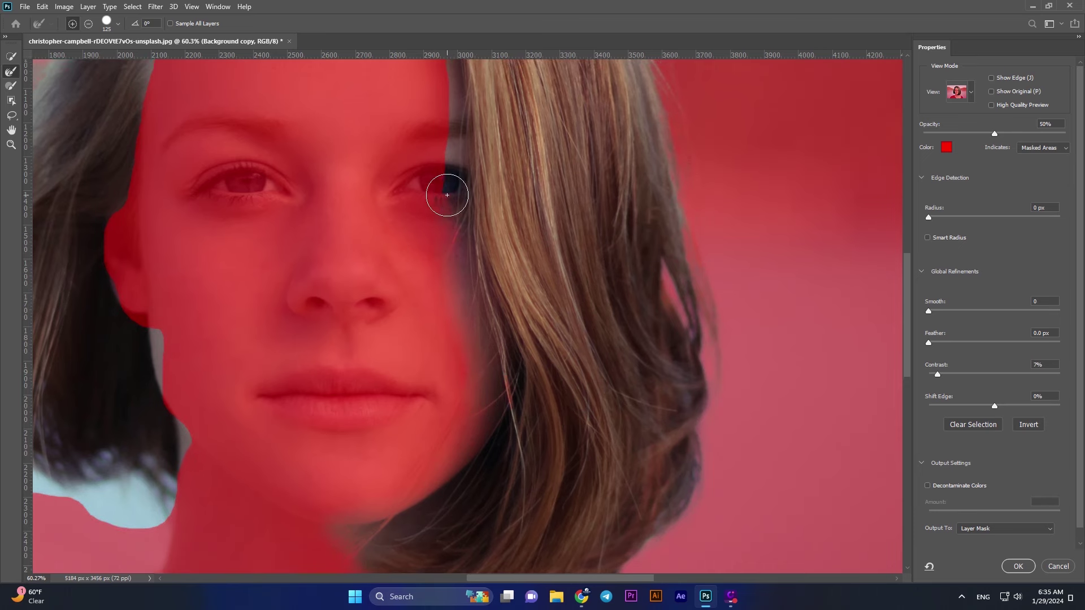
scroll(448, 190, up, 1)
scroll(448, 190, up, 2)
drag(448, 187, 449, 310)
scroll(451, 303, up, 2)
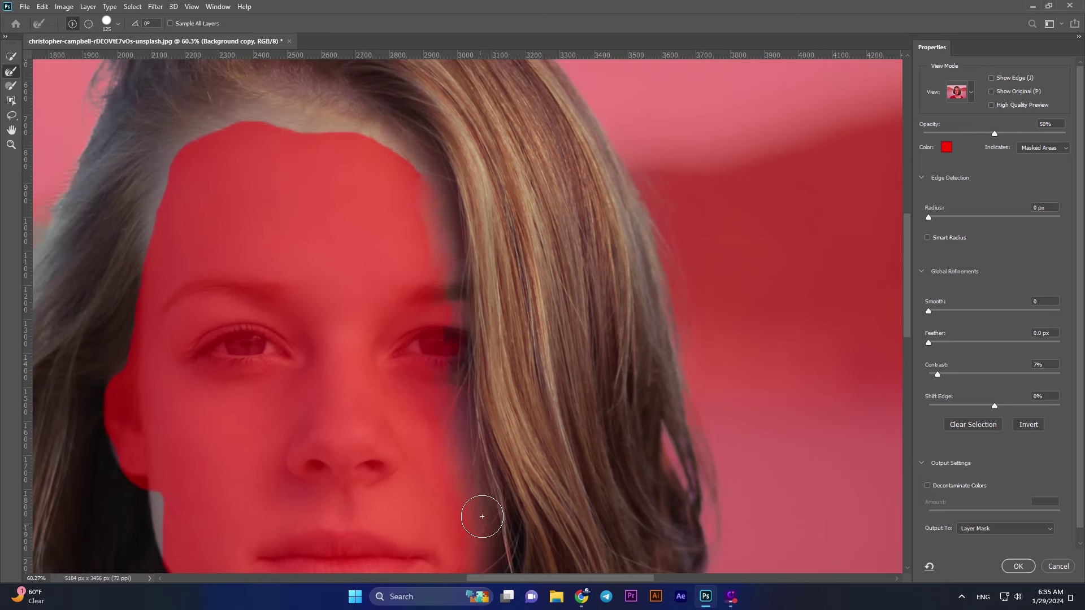
scroll(447, 350, up, 1)
scroll(418, 306, up, 3)
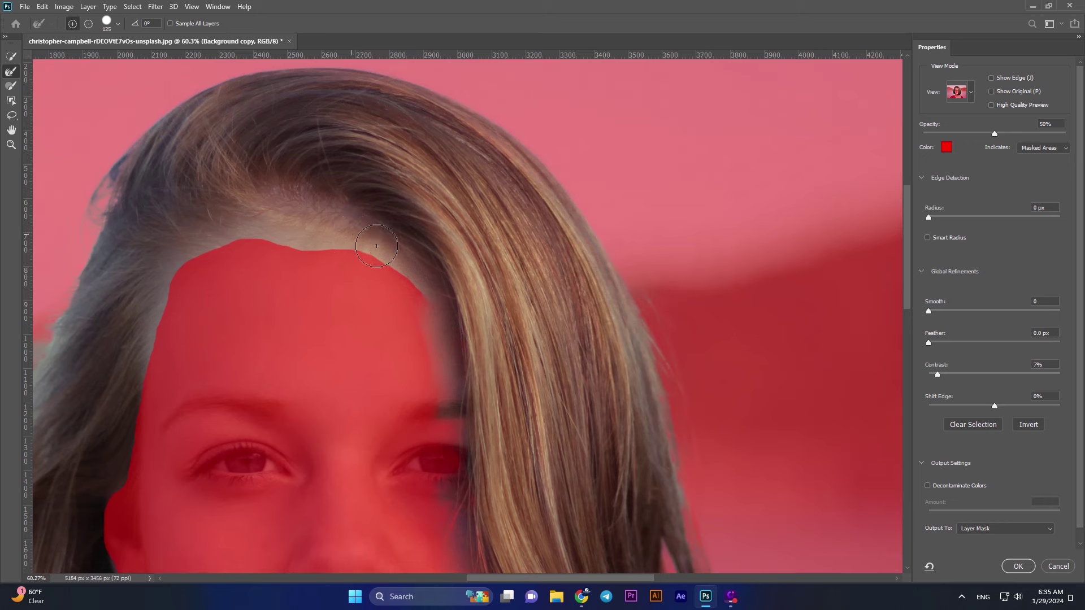
drag(377, 245, 445, 338)
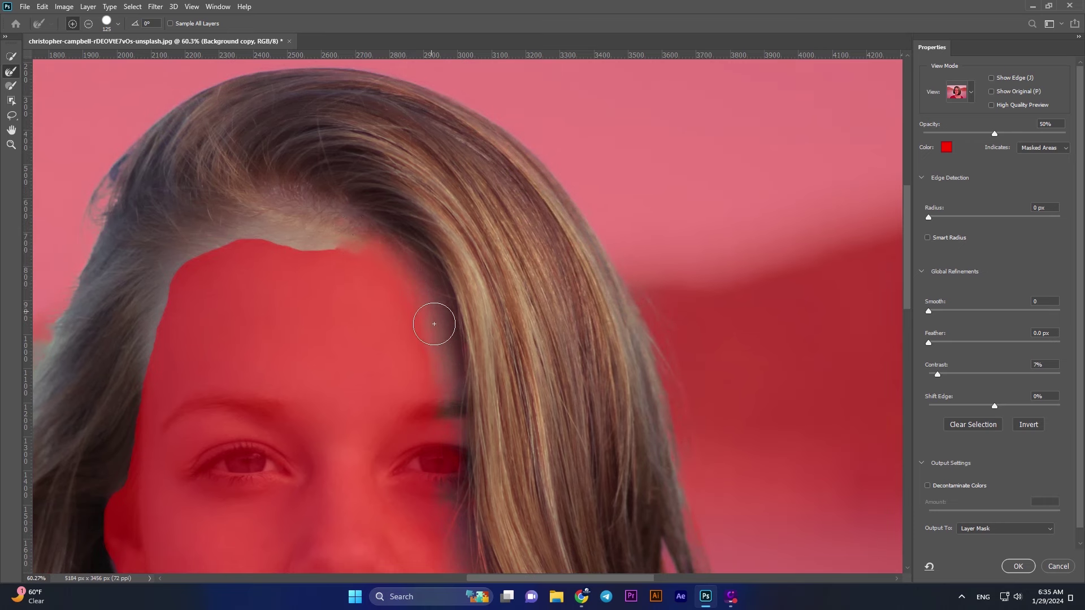
scroll(447, 366, up, 1)
mouse_move(356, 266)
mouse_down()
mouse_move(292, 226)
mouse_move(317, 233)
mouse_up()
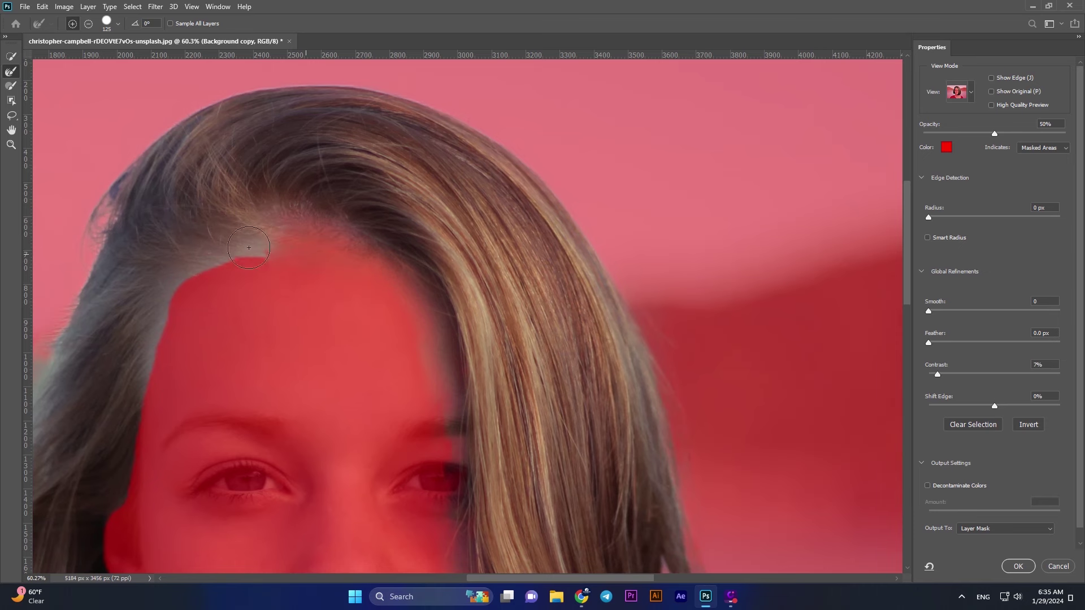
drag(249, 248, 204, 271)
drag(166, 305, 156, 371)
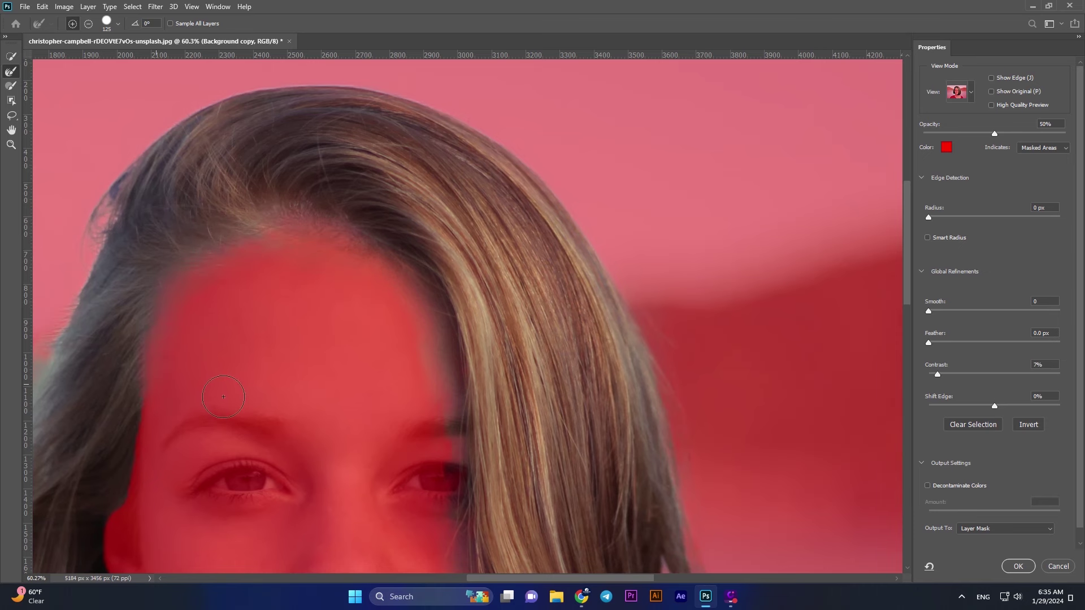
Step: Refine the selection down the left hair edge beside the cheek and ear
scroll(221, 387, down, 2)
scroll(226, 381, left, 5)
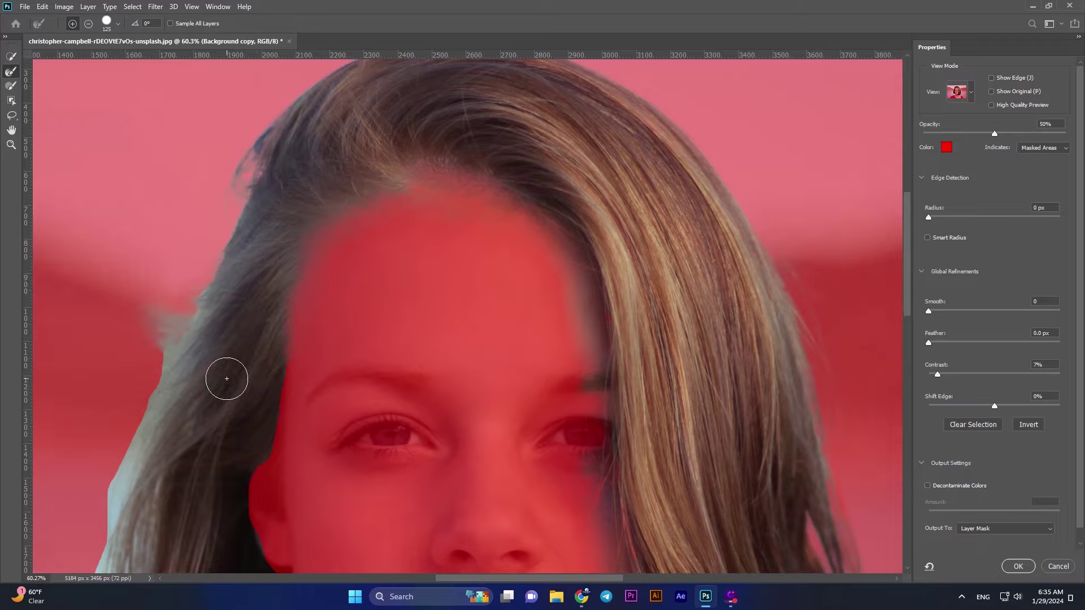
scroll(244, 349, left, 4)
scroll(243, 349, left, 2)
mouse_move(396, 161)
mouse_down()
mouse_move(332, 262)
mouse_move(309, 354)
mouse_move(242, 501)
mouse_up()
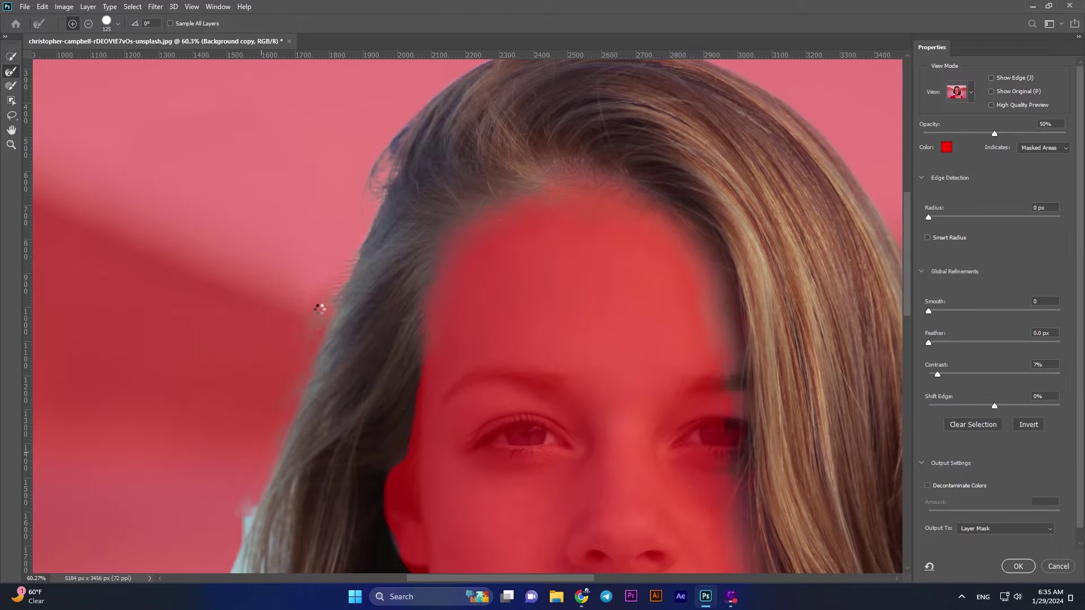
scroll(315, 323, down, 5)
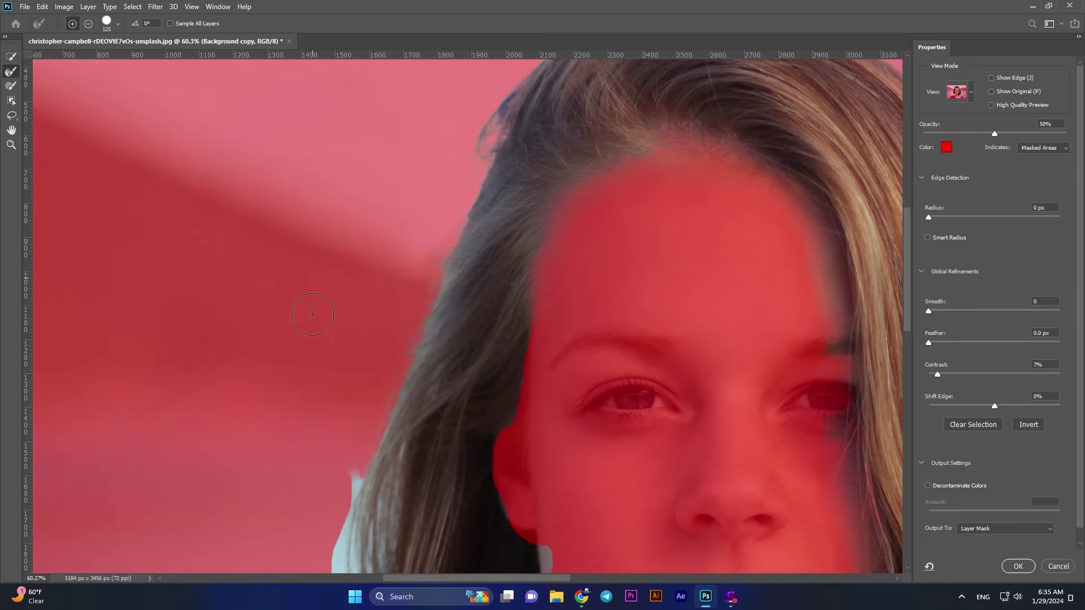
scroll(362, 299, left, 4)
drag(401, 278, 350, 376)
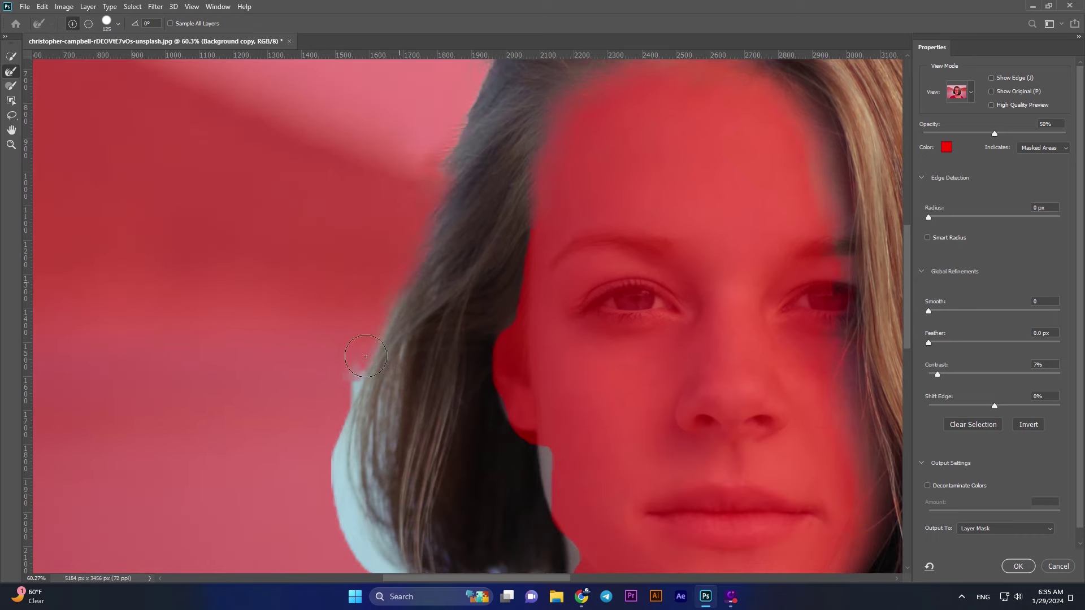
scroll(350, 375, down, 3)
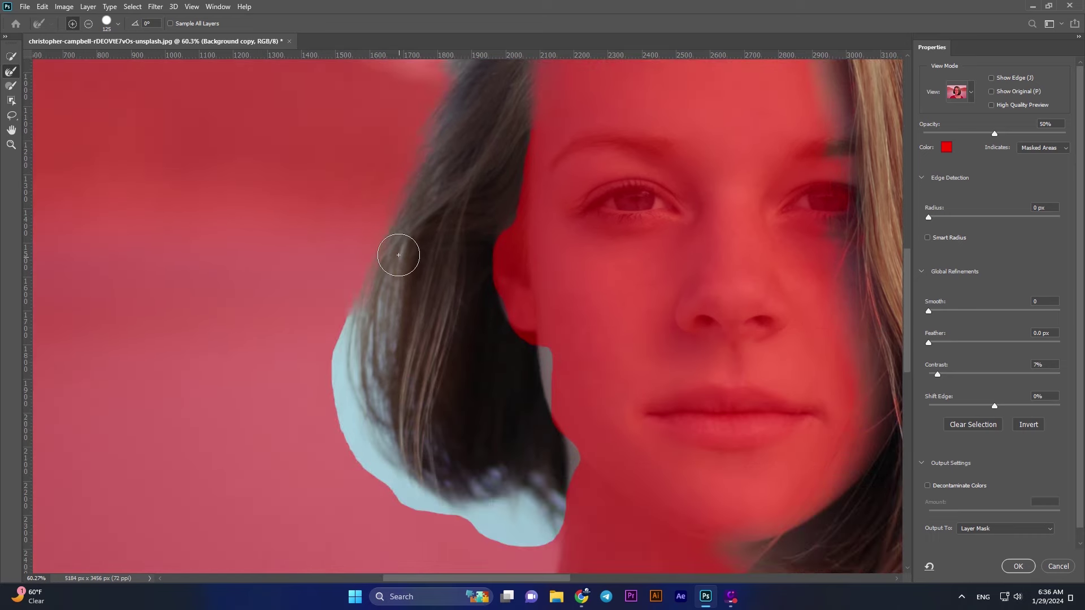
drag(403, 250, 395, 444)
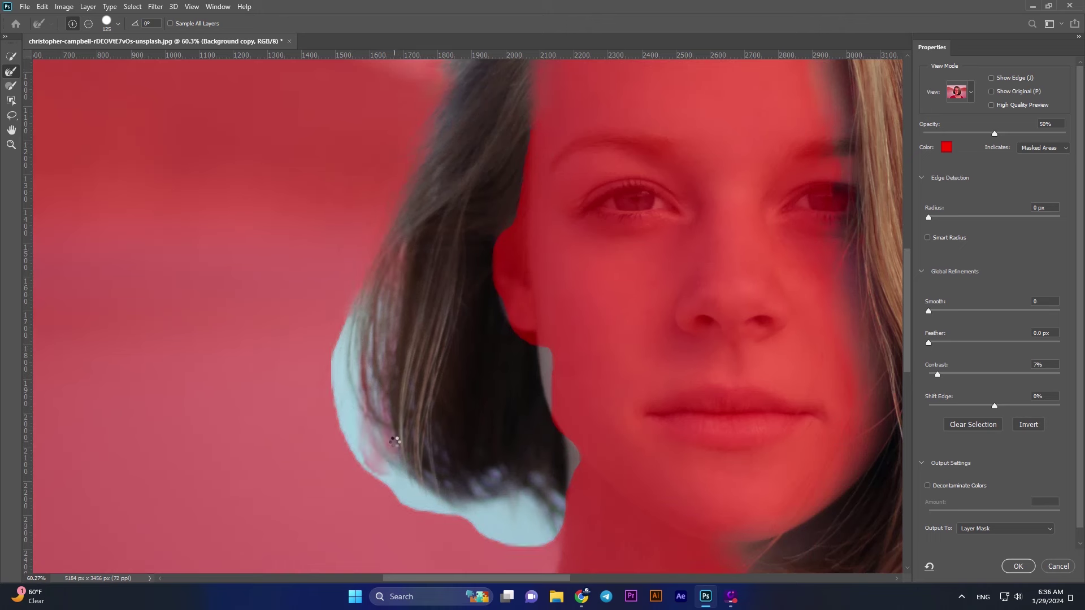
drag(395, 440, 358, 348)
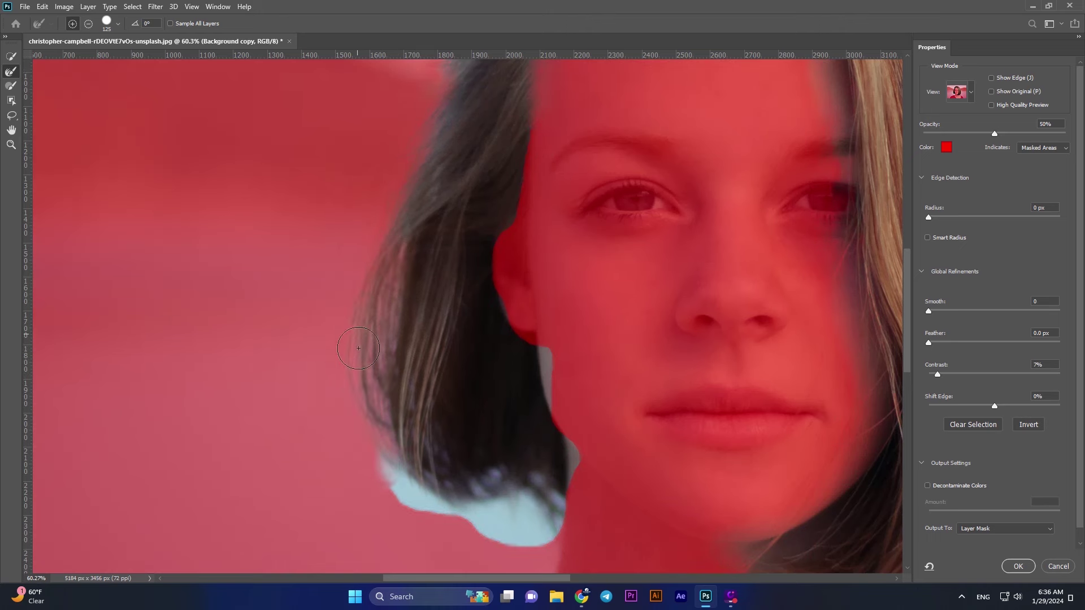
scroll(372, 347, down, 2)
mouse_move(388, 464)
mouse_down()
mouse_move(508, 468)
mouse_move(451, 438)
mouse_move(540, 431)
mouse_up()
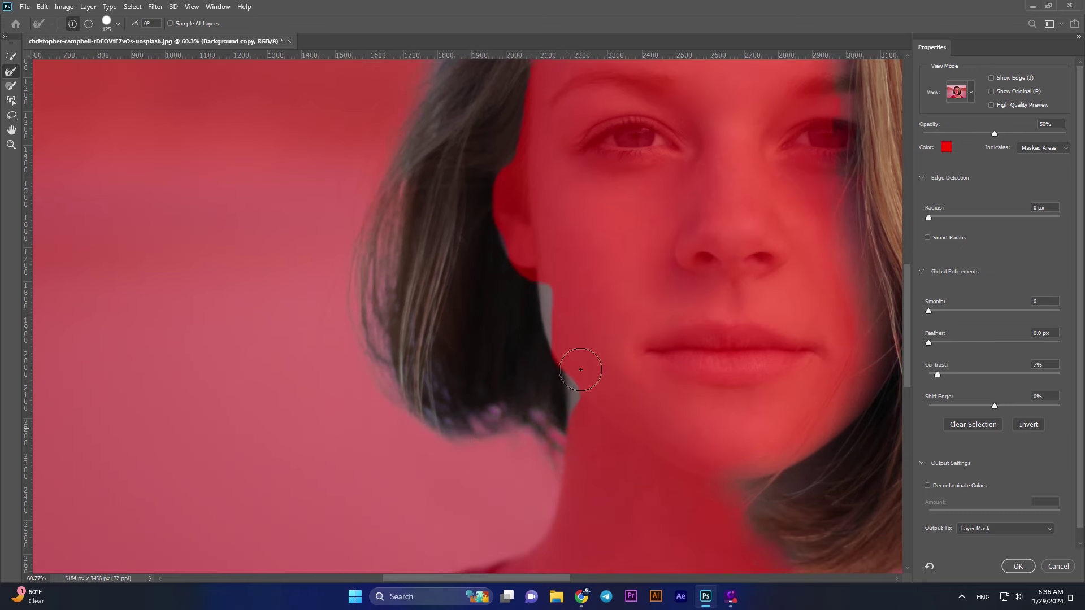
Step: Exclude the gap along the jawline, then zoom out to check the whole bob
mouse_move(571, 354)
mouse_down()
mouse_move(554, 256)
mouse_move(528, 265)
mouse_up()
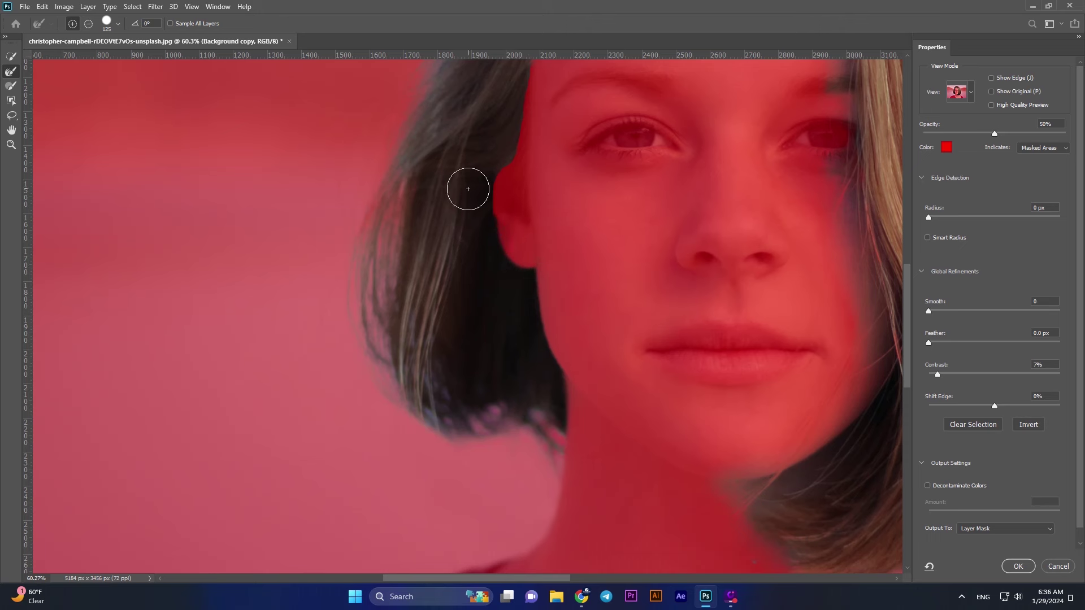
scroll(428, 178, down, 5)
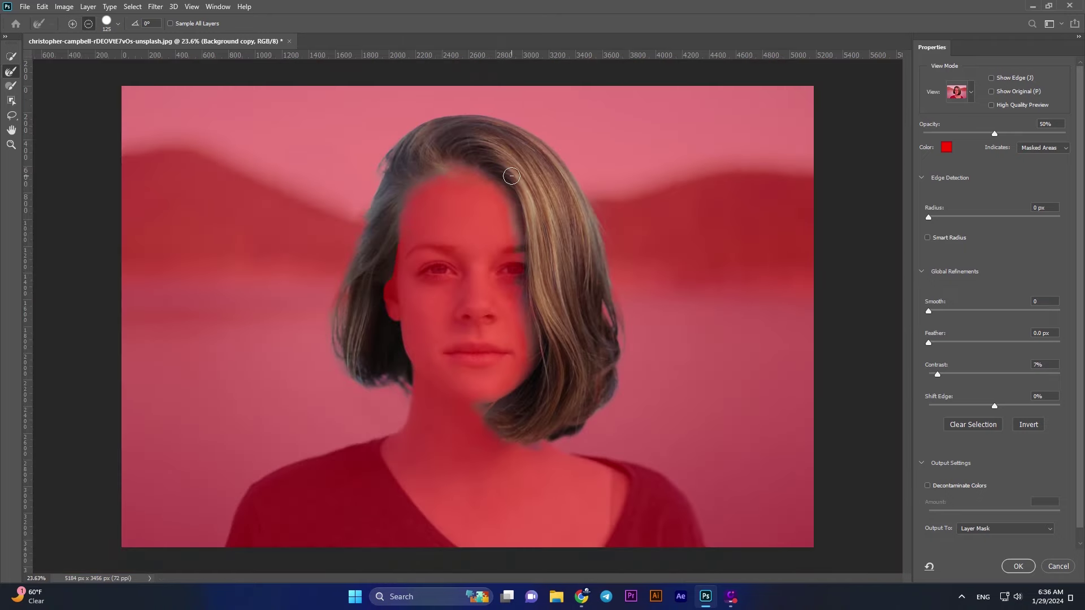
scroll(531, 451, up, 3)
scroll(565, 418, down, 5)
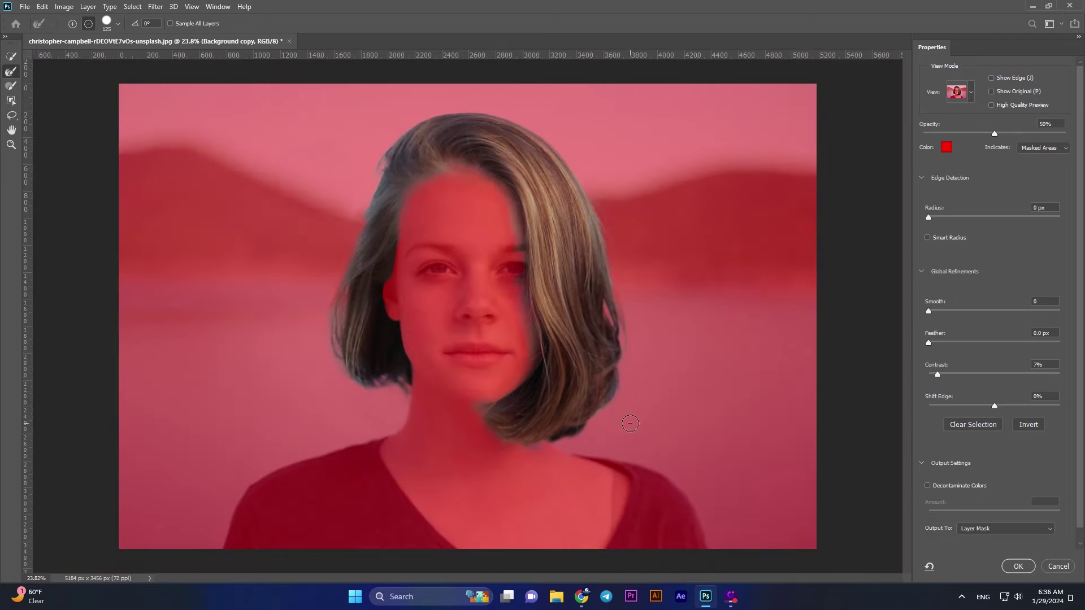
scroll(637, 318, up, 3)
scroll(870, 530, up, 2)
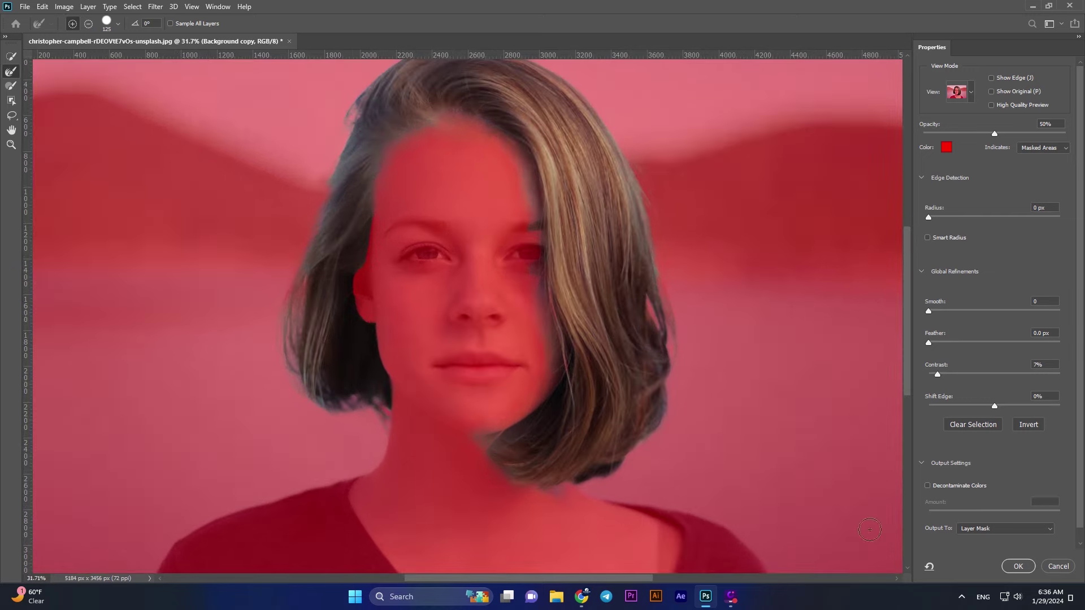
Step: Output the hair selection as a layer mask, hide Background, and set a low-flow brush
click(1018, 567)
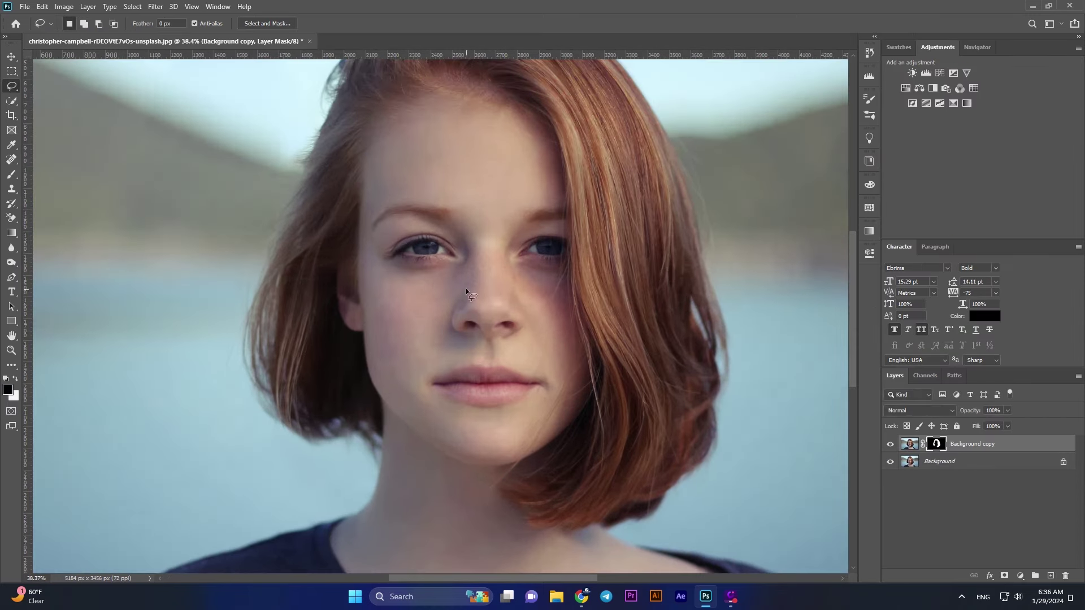
click(11, 175)
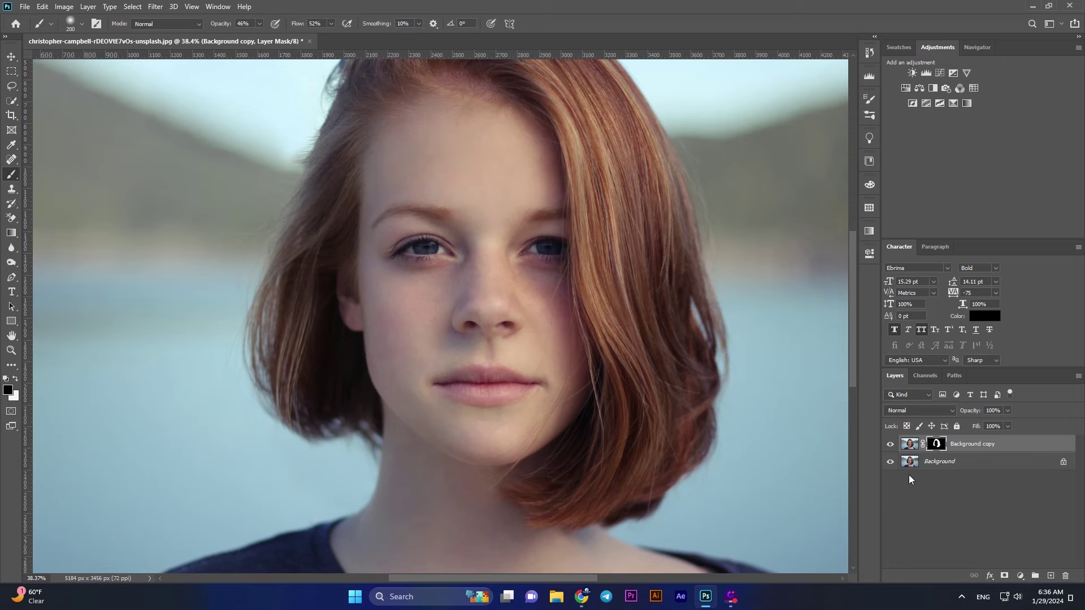
click(891, 462)
key(bracketright)
key(bracketright)
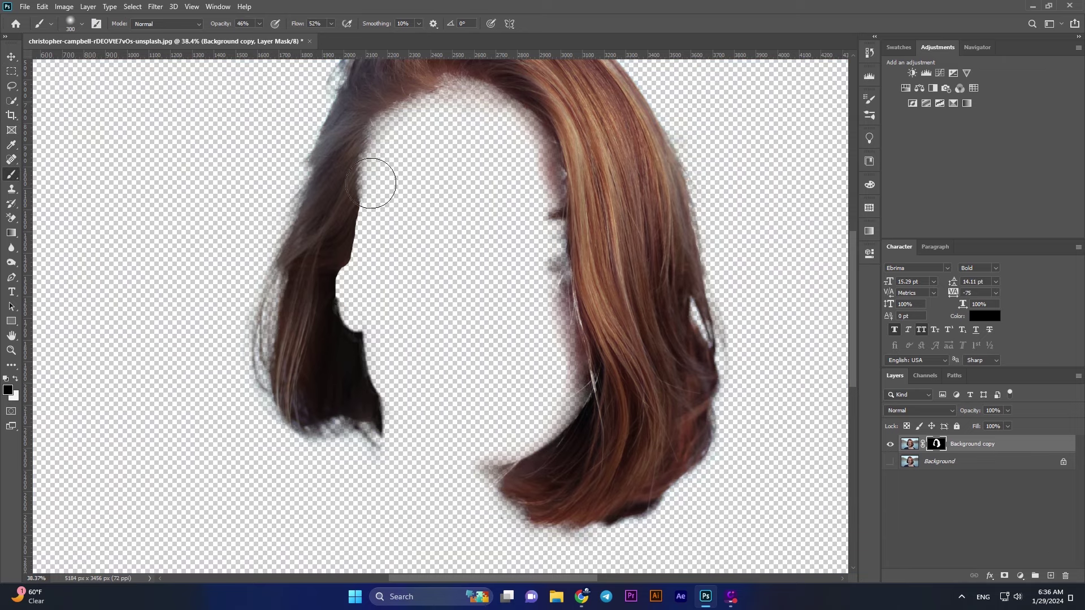
drag(296, 27, 294, 27)
key(bracketleft)
key(bracketleft)
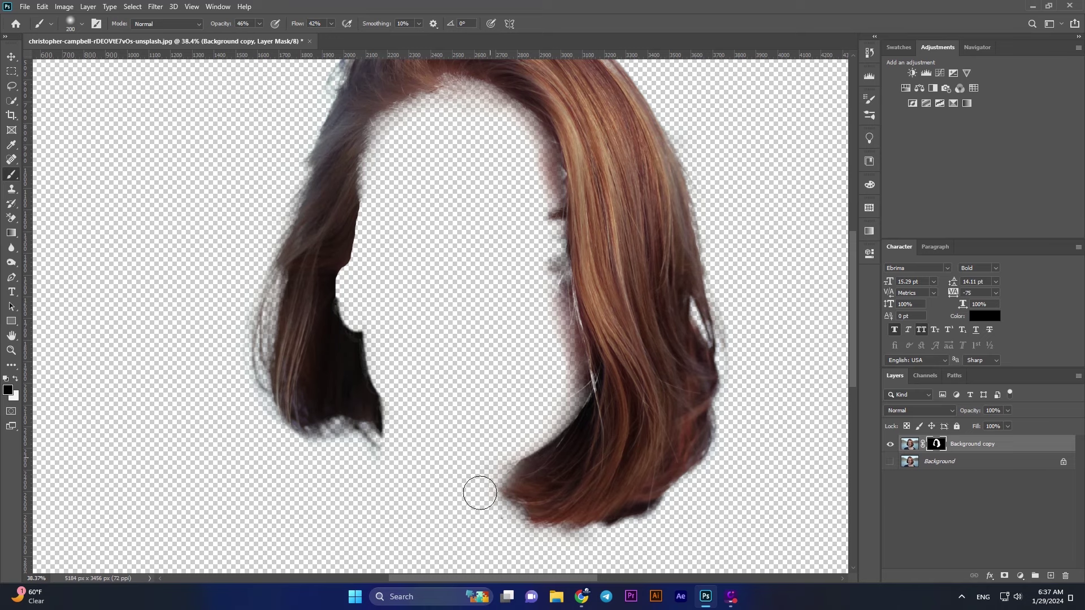
key(bracketleft)
Step: Paint black on the mask to remove the dark hair tip and stray wisps along the face edge
drag(618, 521, 681, 504)
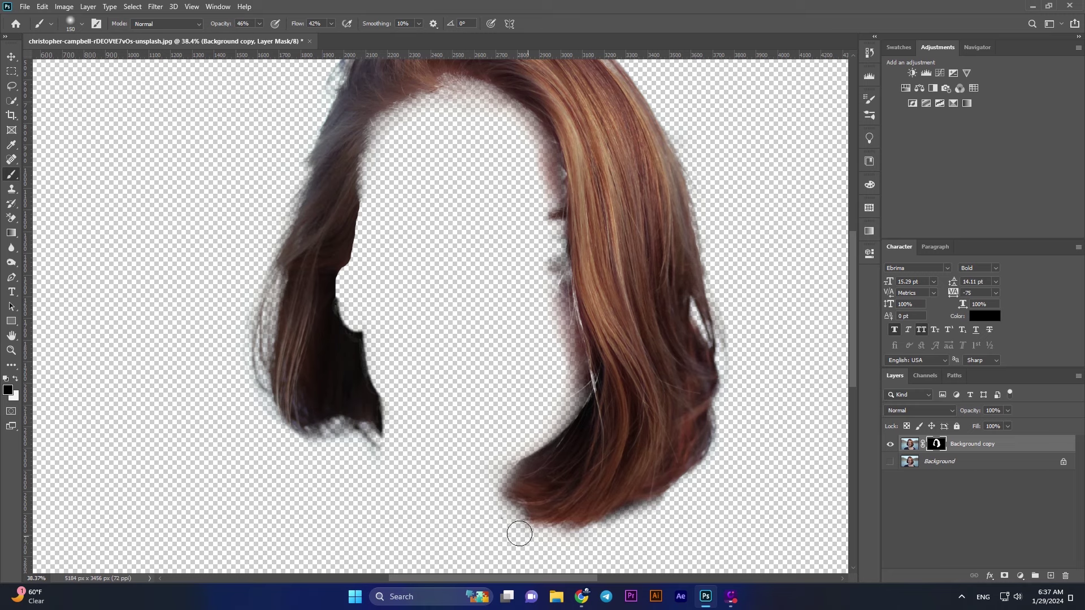
key(bracketright)
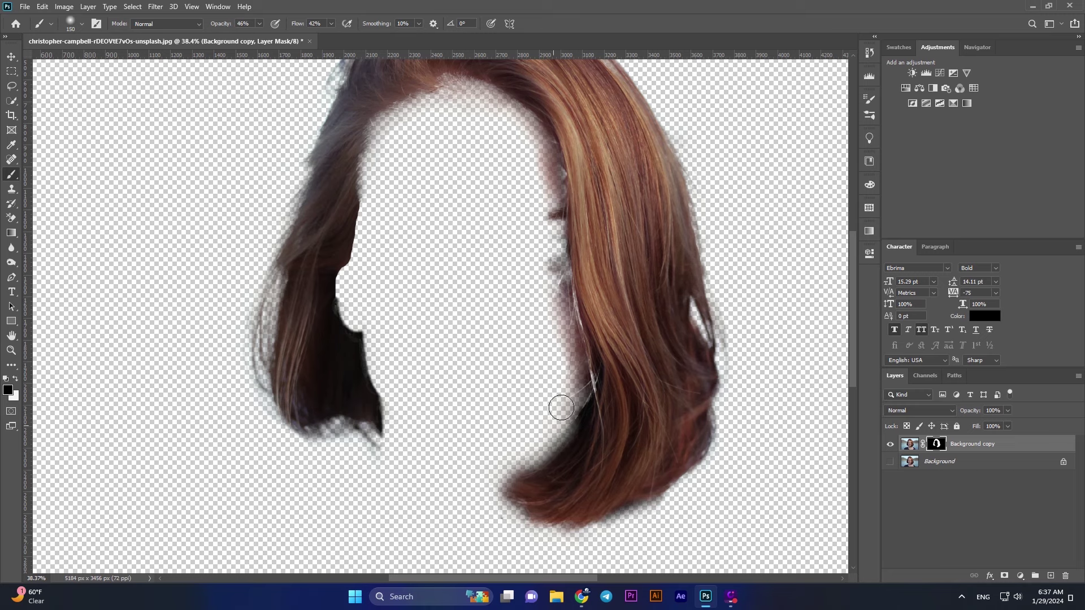
key(bracketright)
key(bracketright)
key(bracketright)
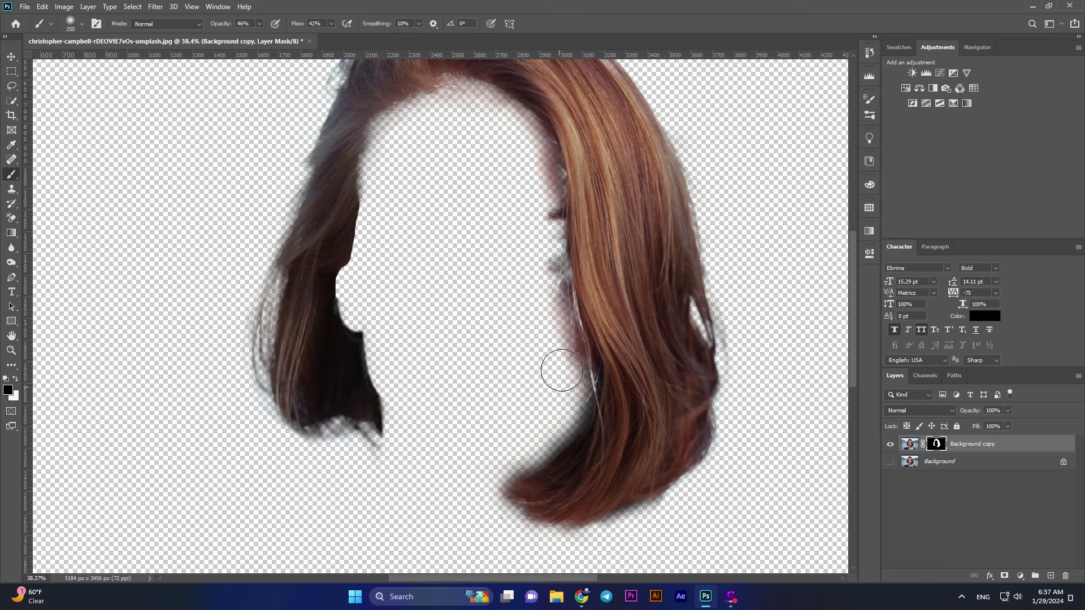
drag(552, 388, 533, 266)
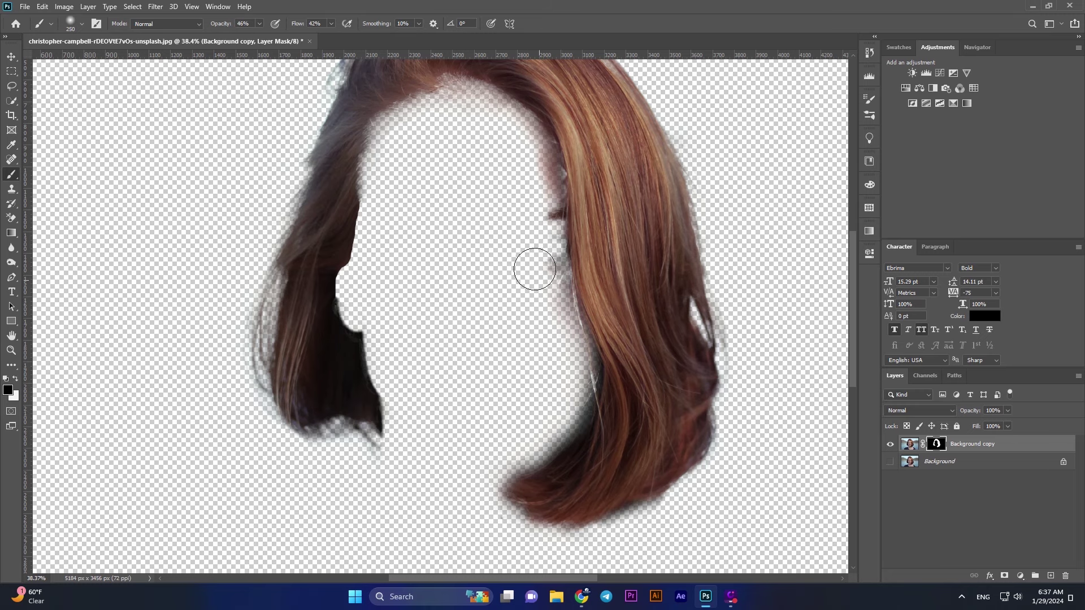
key(bracketleft)
key(bracketleft)
key(bracketleft)
drag(556, 374, 552, 261)
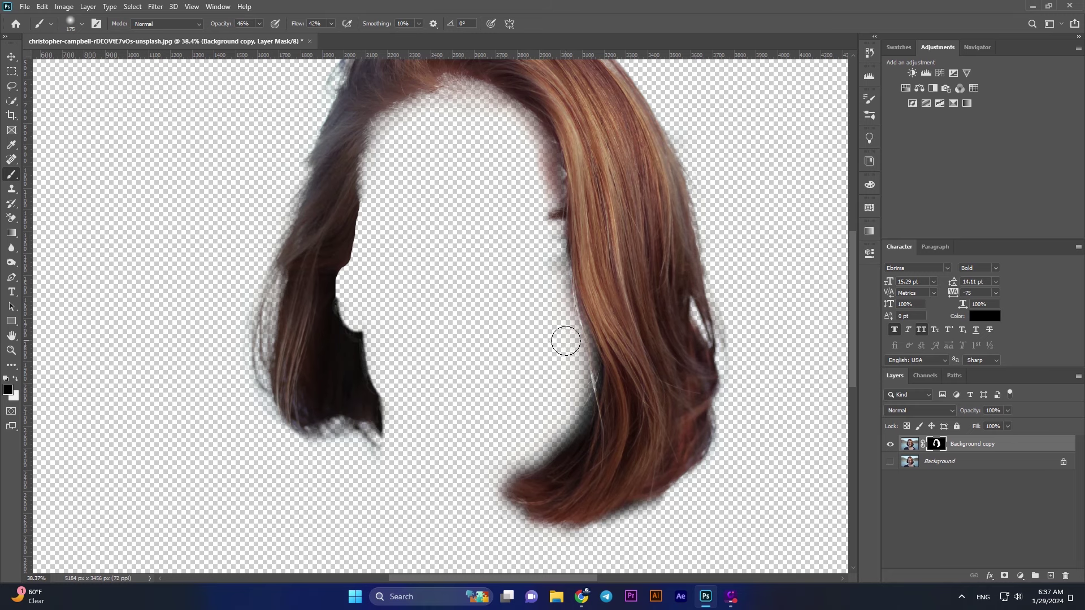
scroll(553, 262, up, 1)
drag(552, 311, 542, 227)
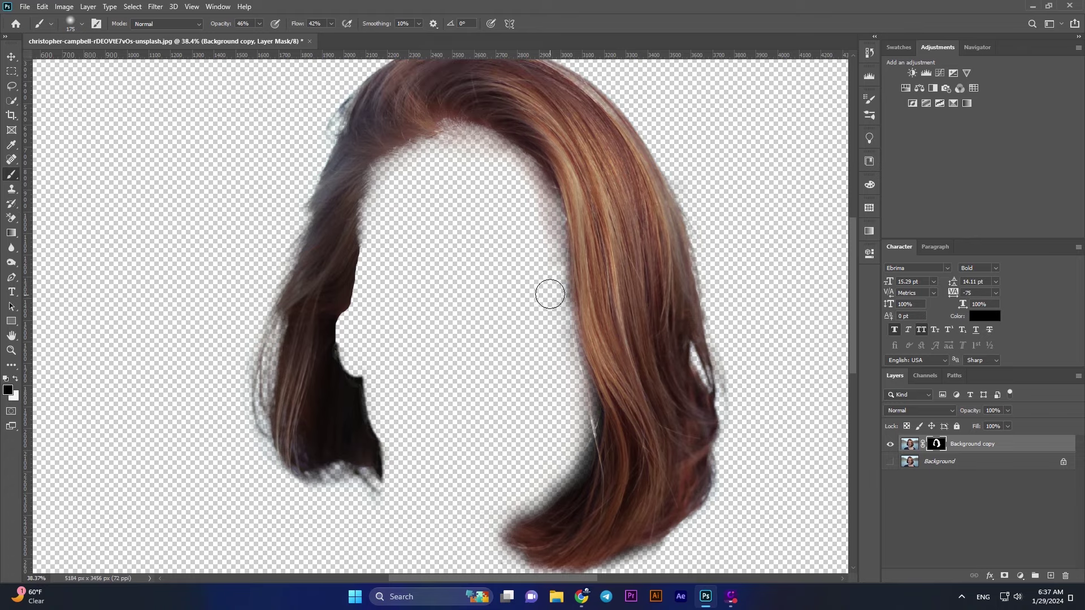
mouse_move(550, 293)
mouse_down()
mouse_move(536, 197)
mouse_move(466, 139)
mouse_move(436, 164)
mouse_move(390, 169)
mouse_move(380, 211)
mouse_move(400, 267)
mouse_up()
Step: Clean the hair mask along the left face edge and the dark patch at the face notch
scroll(376, 238, down, 3)
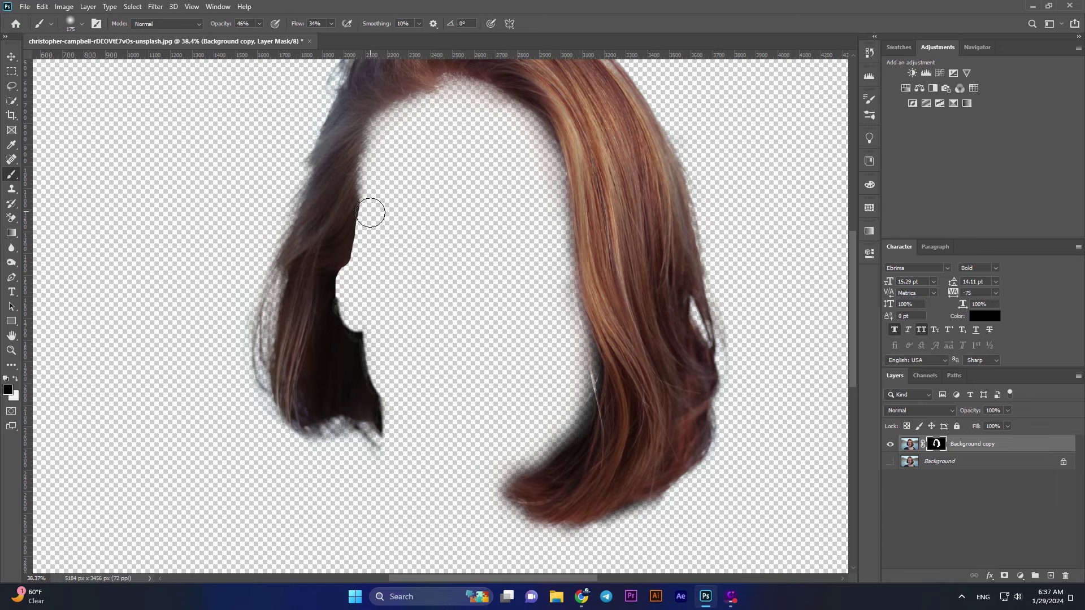
drag(370, 213, 364, 266)
key(bracketleft)
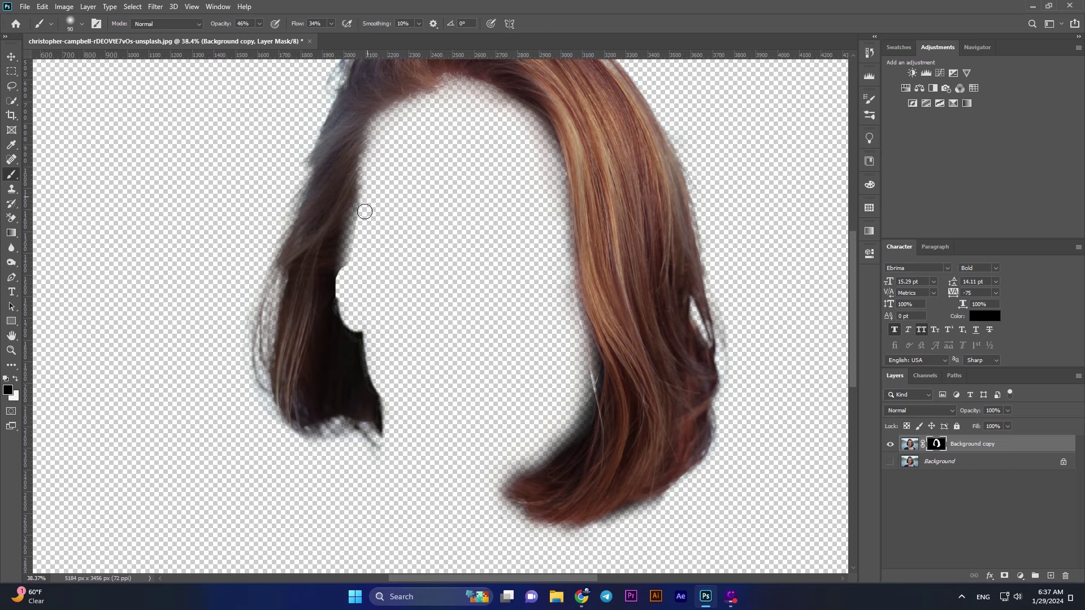
drag(349, 268, 356, 308)
scroll(352, 294, down, 3)
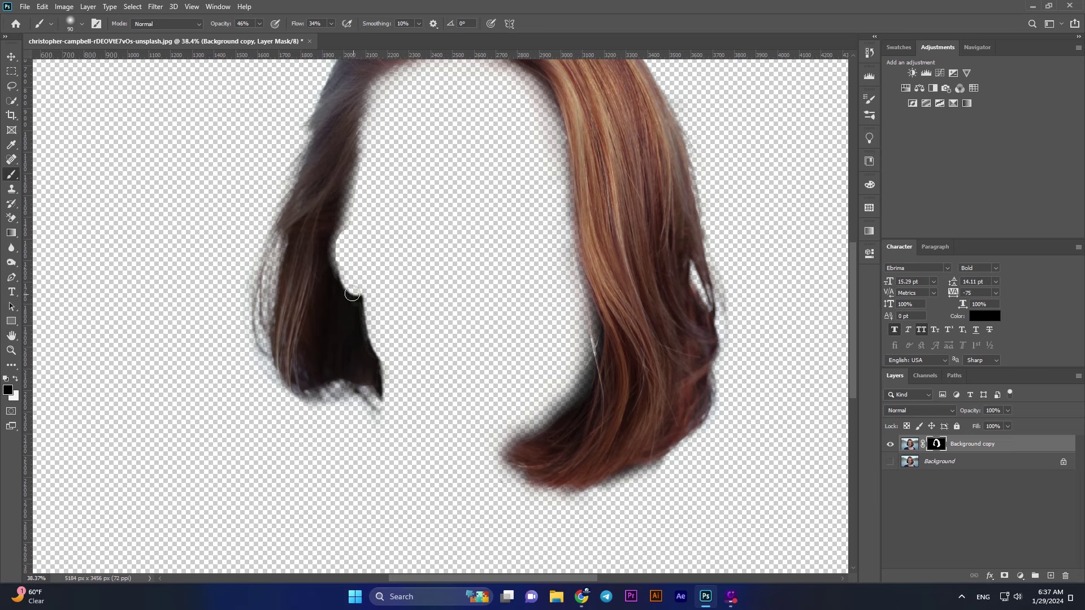
scroll(350, 238, down, 5)
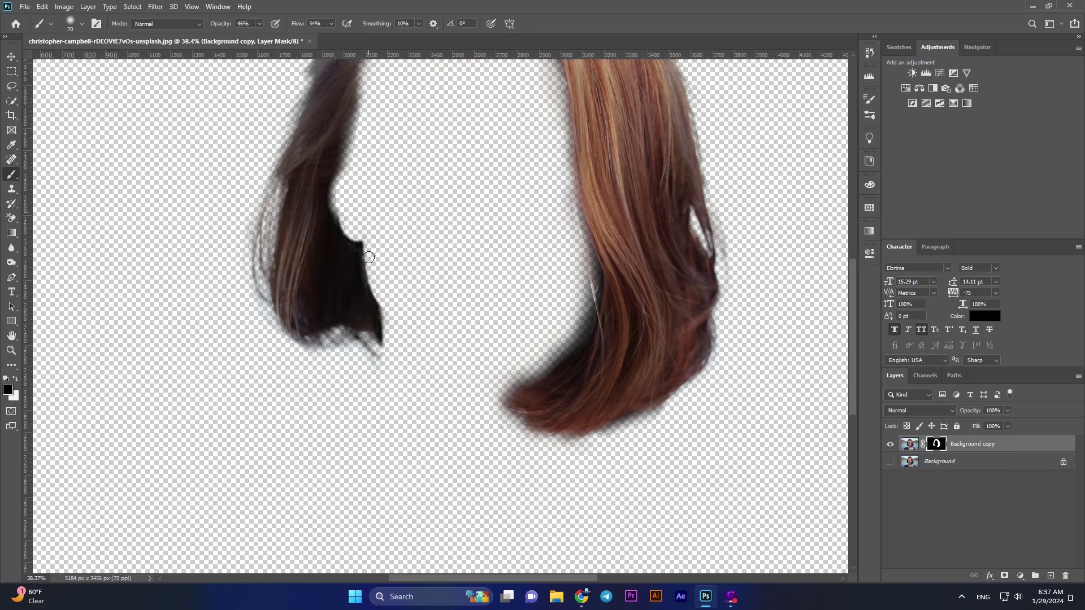
drag(357, 225, 344, 215)
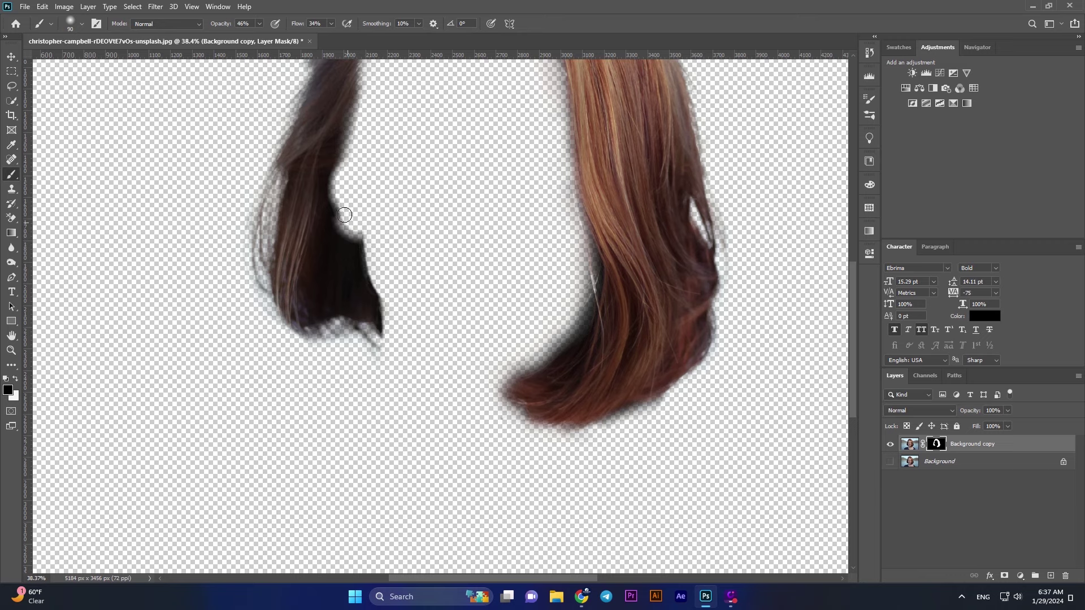
key(bracketright)
key(bracketright)
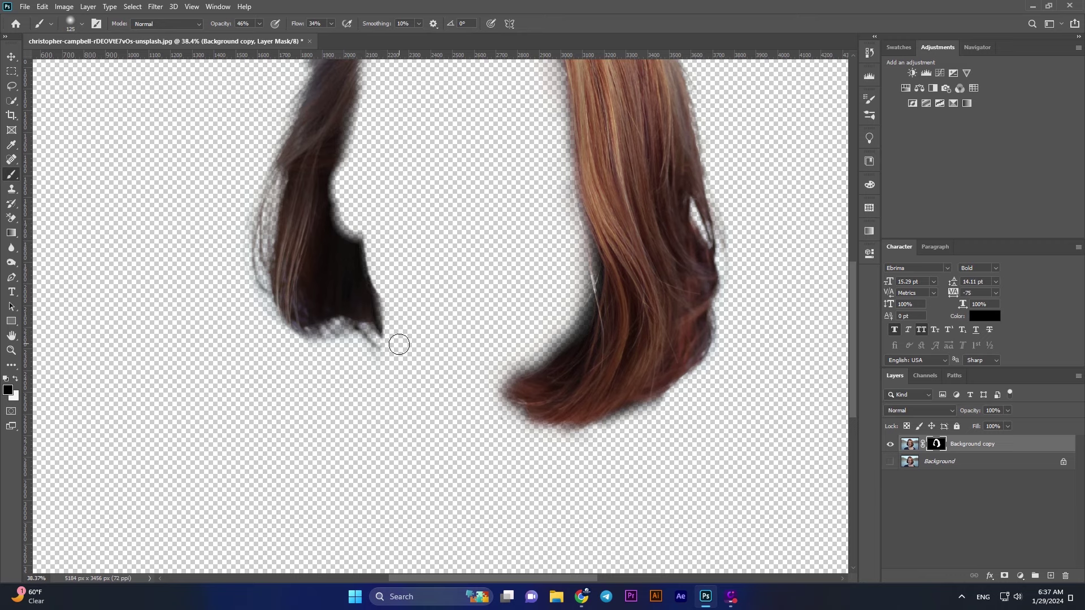
scroll(401, 334, up, 6)
scroll(421, 282, up, 6)
scroll(441, 237, up, 5)
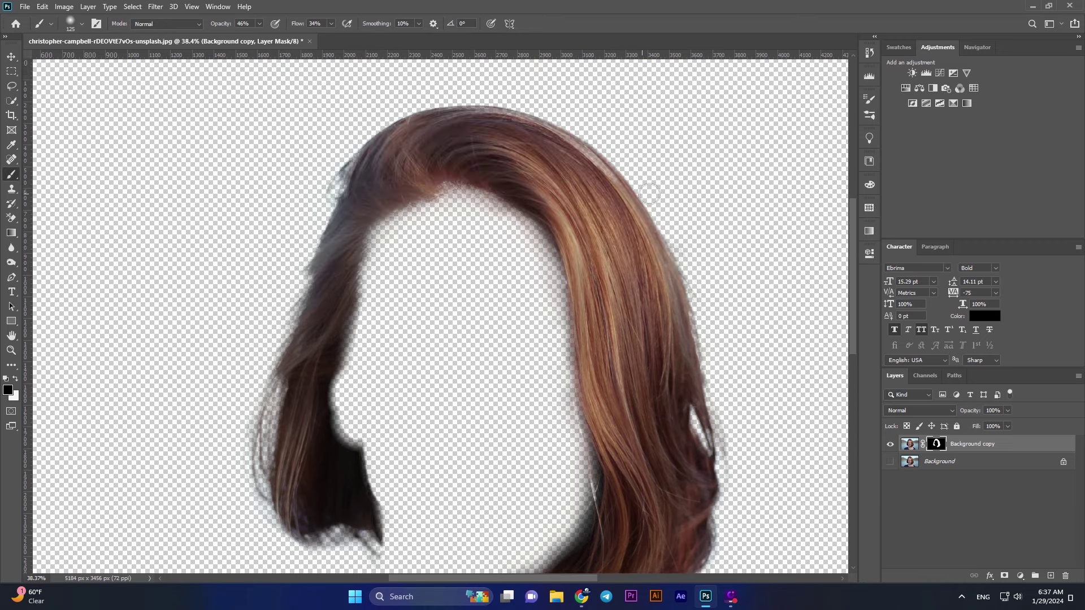
scroll(679, 195, down, 5)
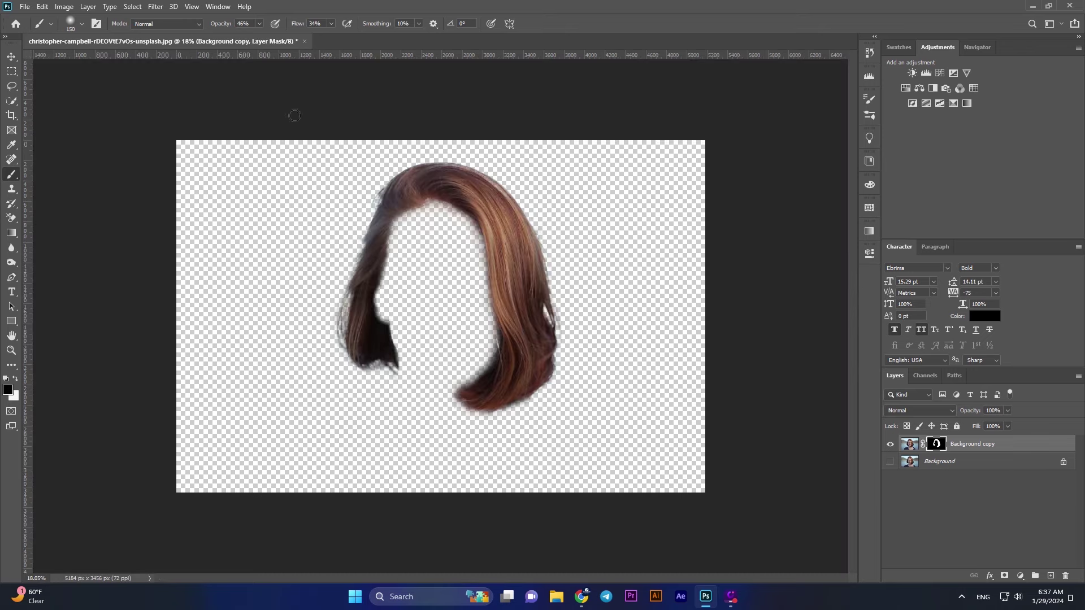
click(4, 60)
scroll(517, 266, up, 1)
Step: Show Background again and add a new layer clipped to the hair layer
click(891, 462)
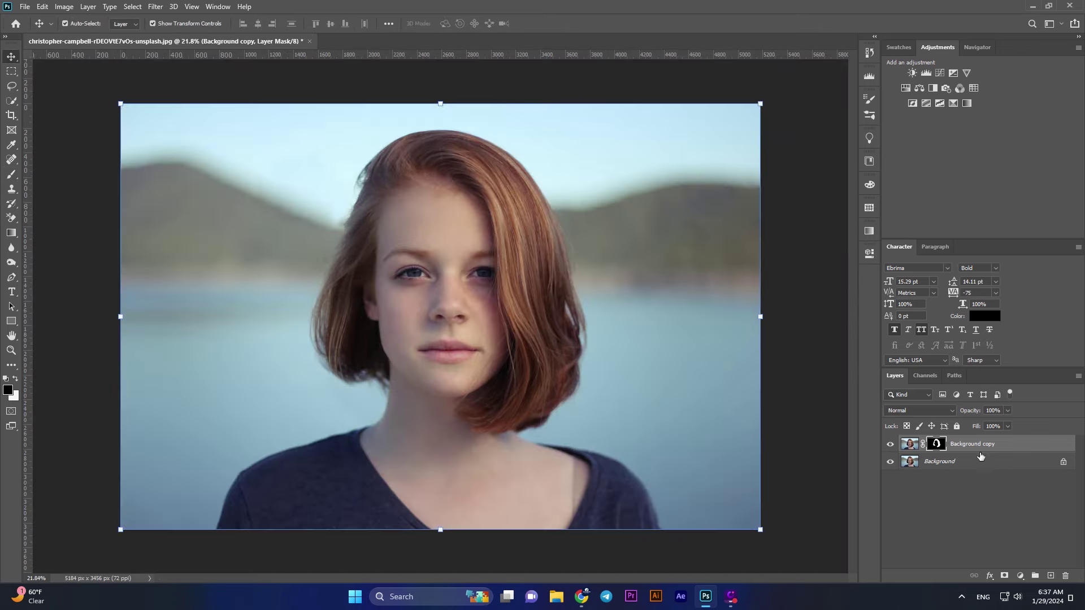
click(1049, 574)
right_click(932, 445)
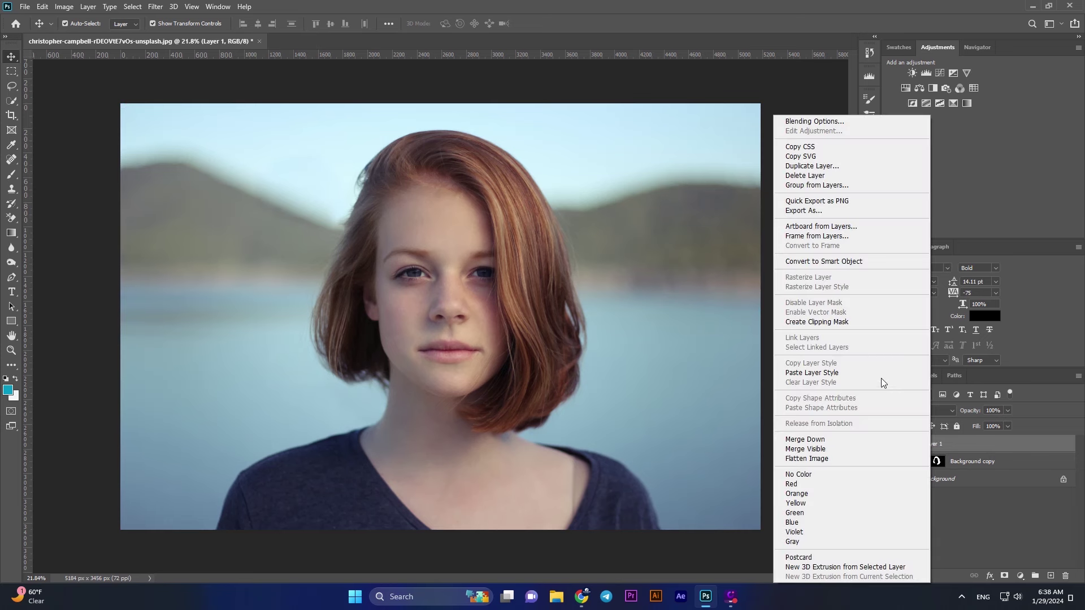
click(849, 322)
Step: Fill the hair top-to-bottom with the Blue_20 gradient in Color blend mode at 67% fill
key(g)
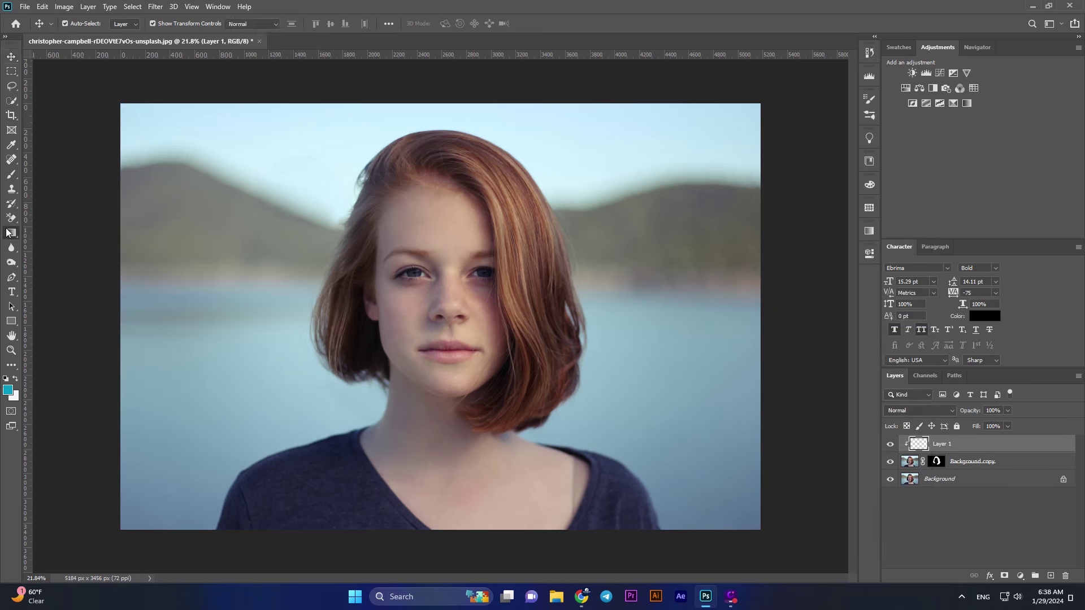
click(84, 23)
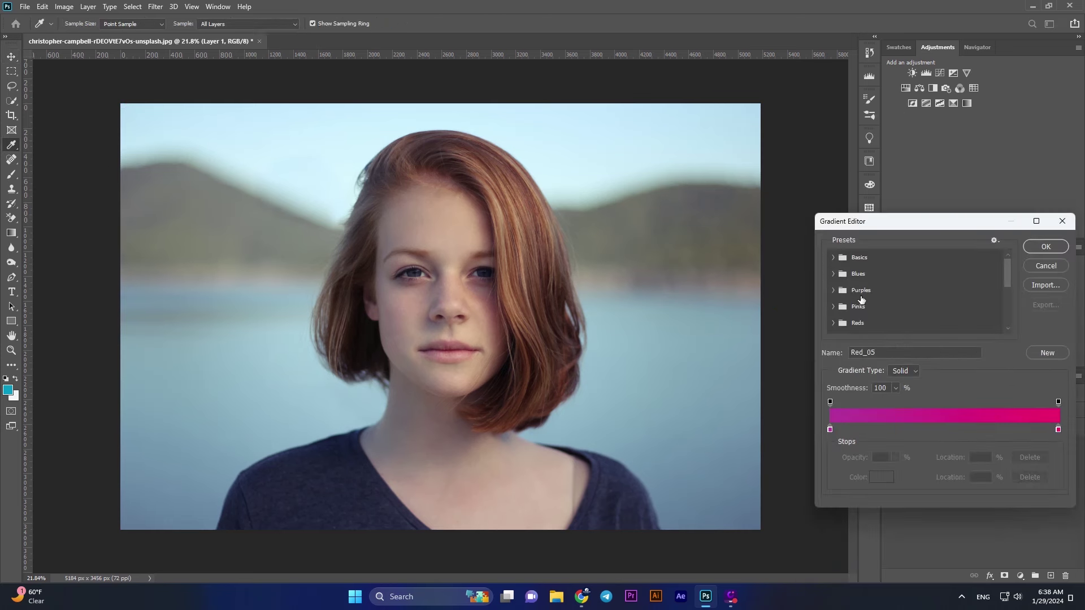
click(834, 274)
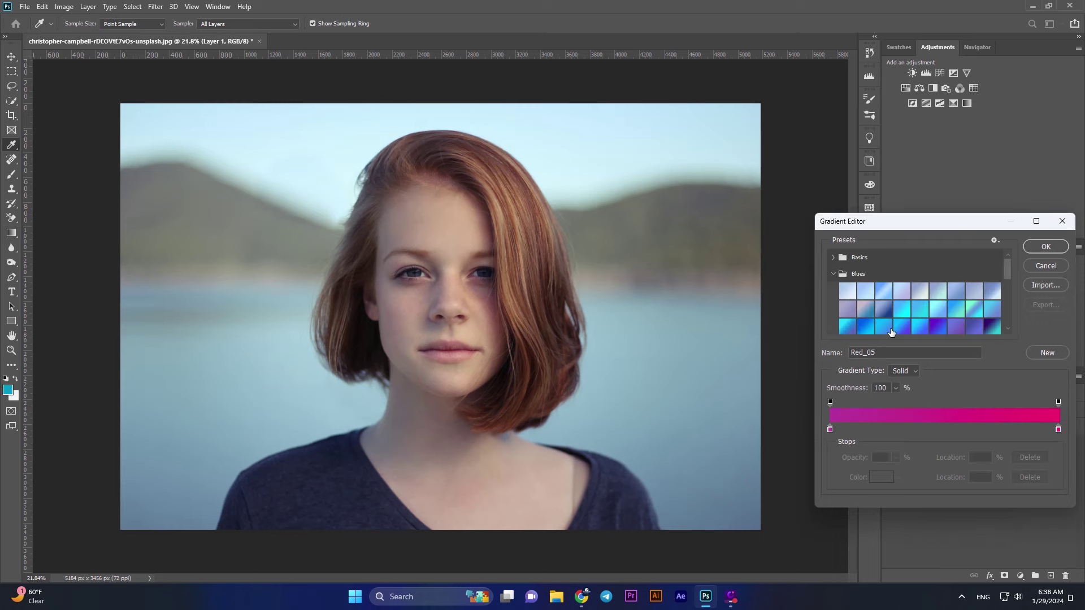
click(866, 328)
click(1035, 249)
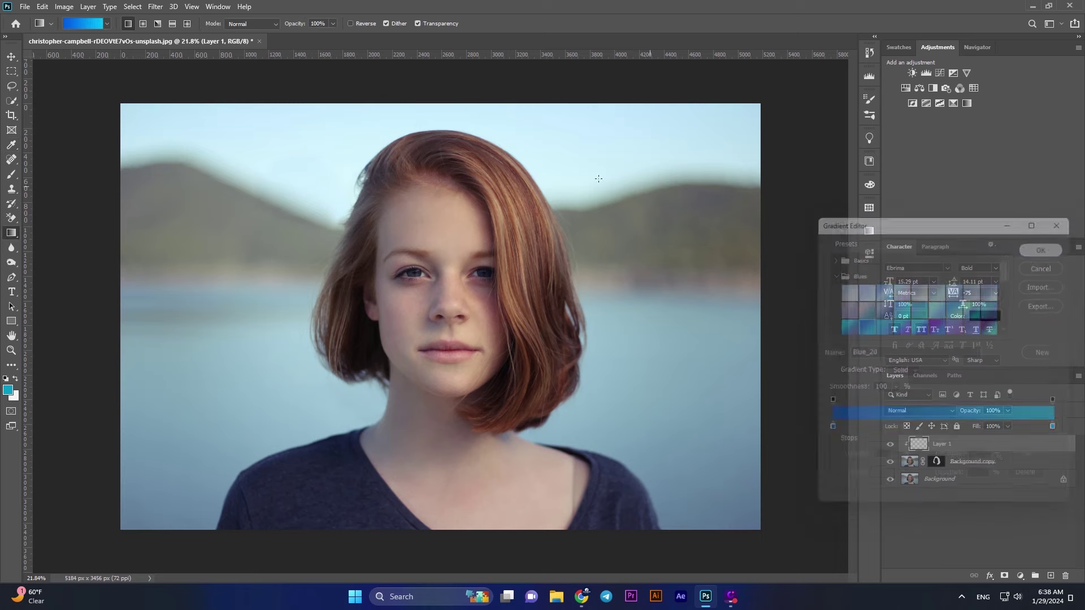
drag(446, 101, 435, 373)
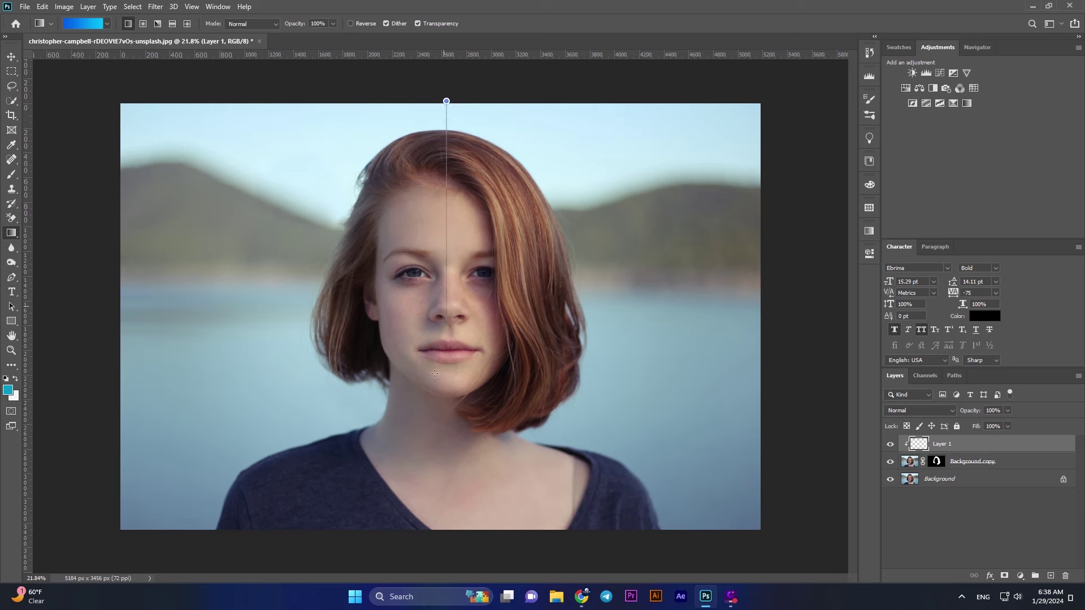
drag(432, 445, 432, 446)
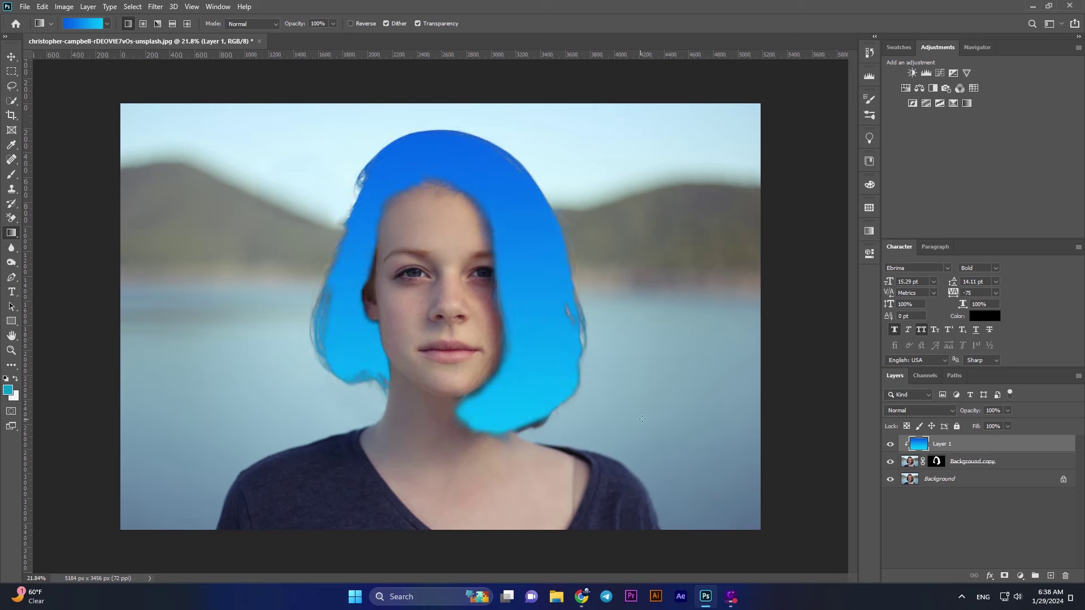
click(938, 410)
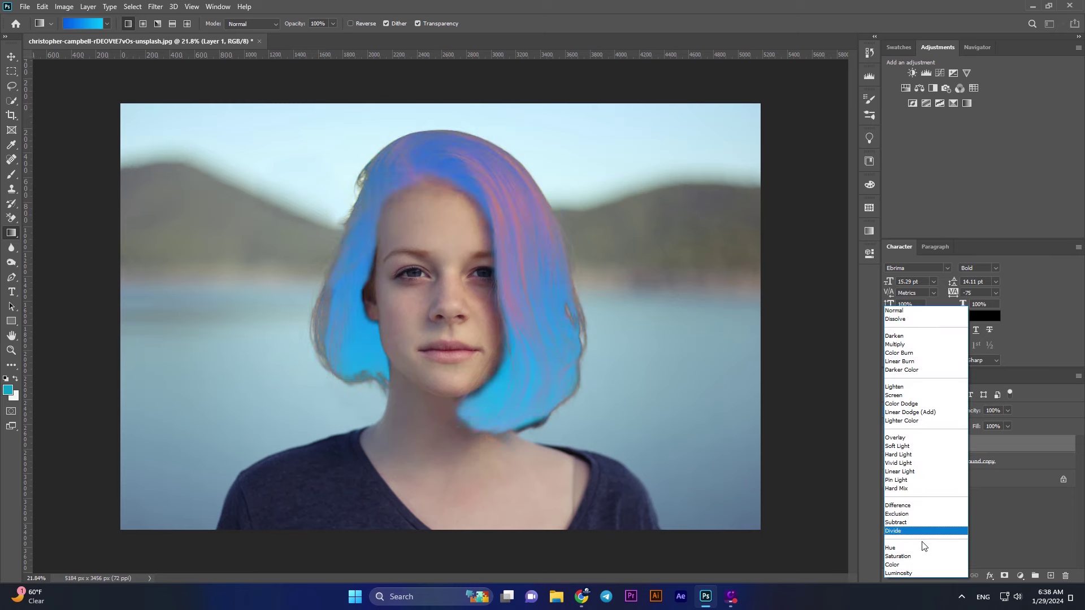
click(921, 565)
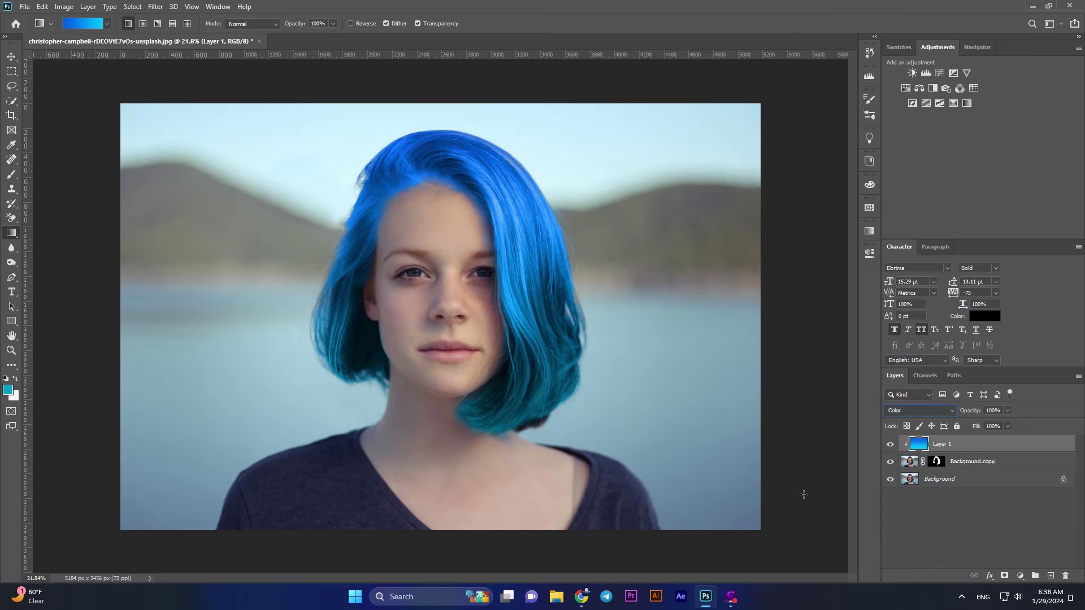
click(1008, 426)
Step: In Blending Options, set the Blend If Underlying Layer black slider to 38
click(990, 575)
click(1011, 466)
drag(735, 183, 890, 297)
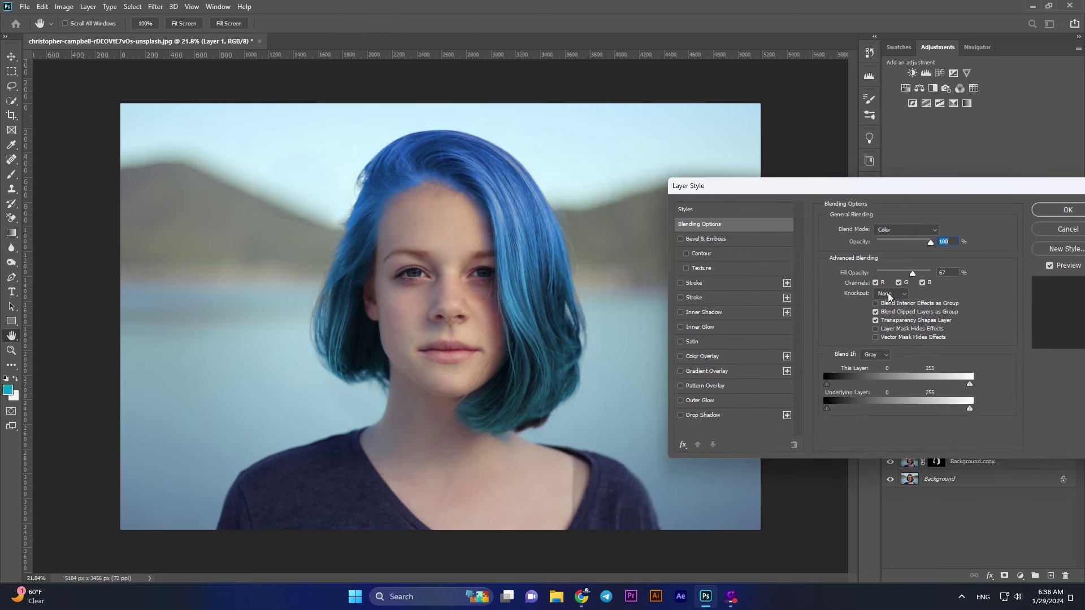
mouse_move(831, 408)
mouse_down()
mouse_move(844, 409)
mouse_move(826, 413)
mouse_up()
click(1067, 210)
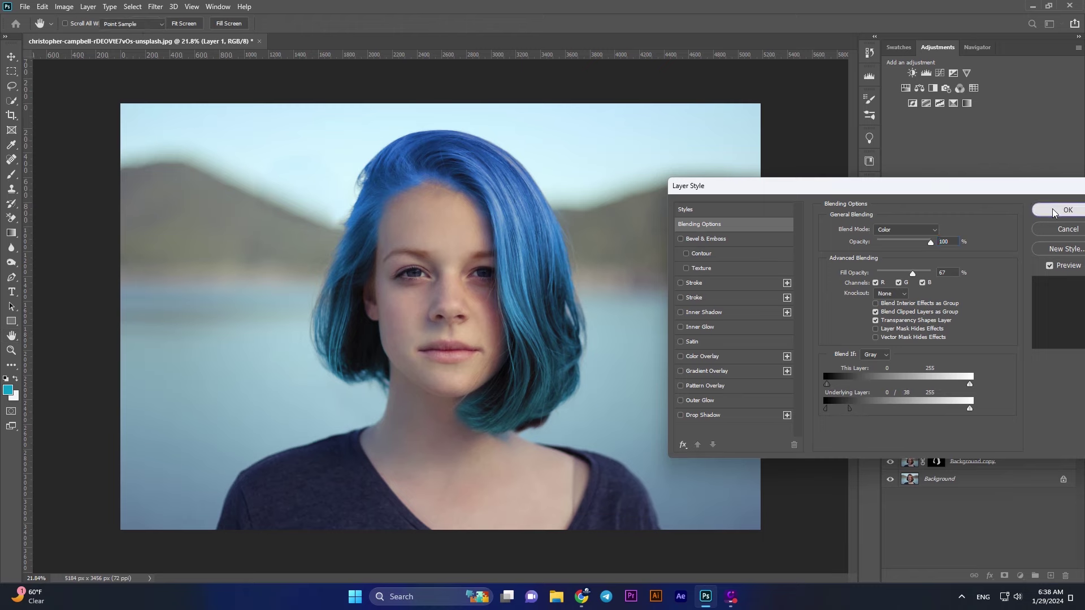
scroll(641, 337, up, 2)
Step: Paint white on the Background copy mask to restore teal hair at the lower edge
scroll(609, 459, up, 3)
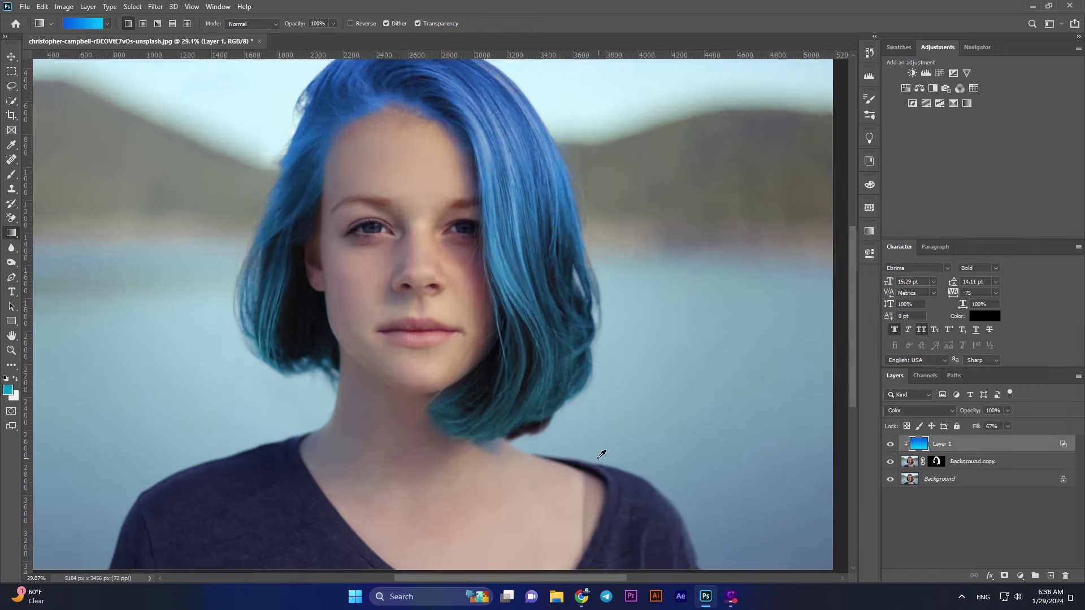
scroll(599, 452, up, 3)
scroll(560, 348, up, 3)
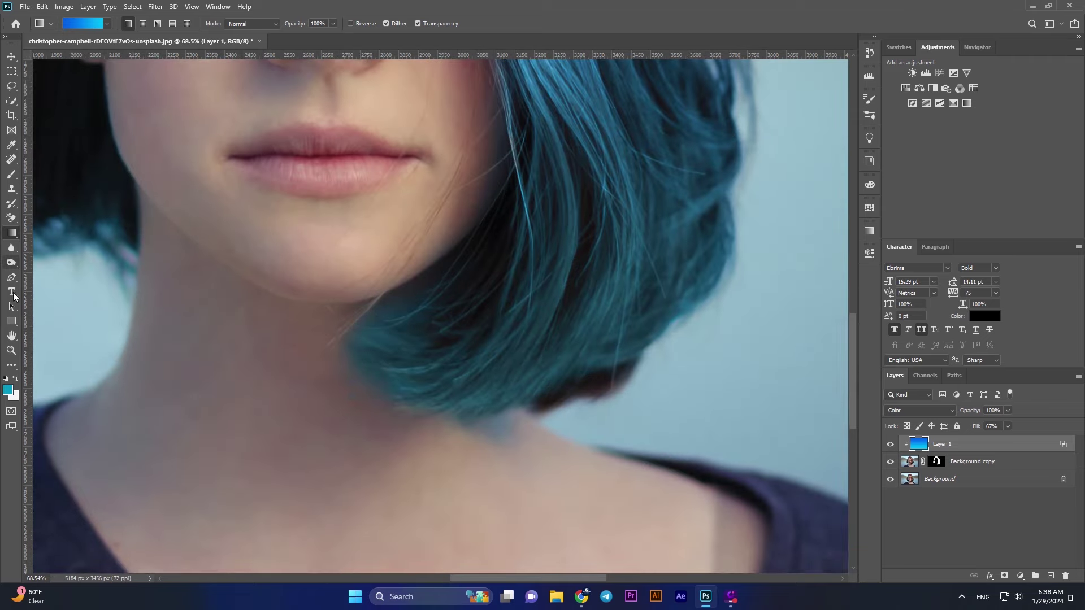
click(16, 378)
click(12, 181)
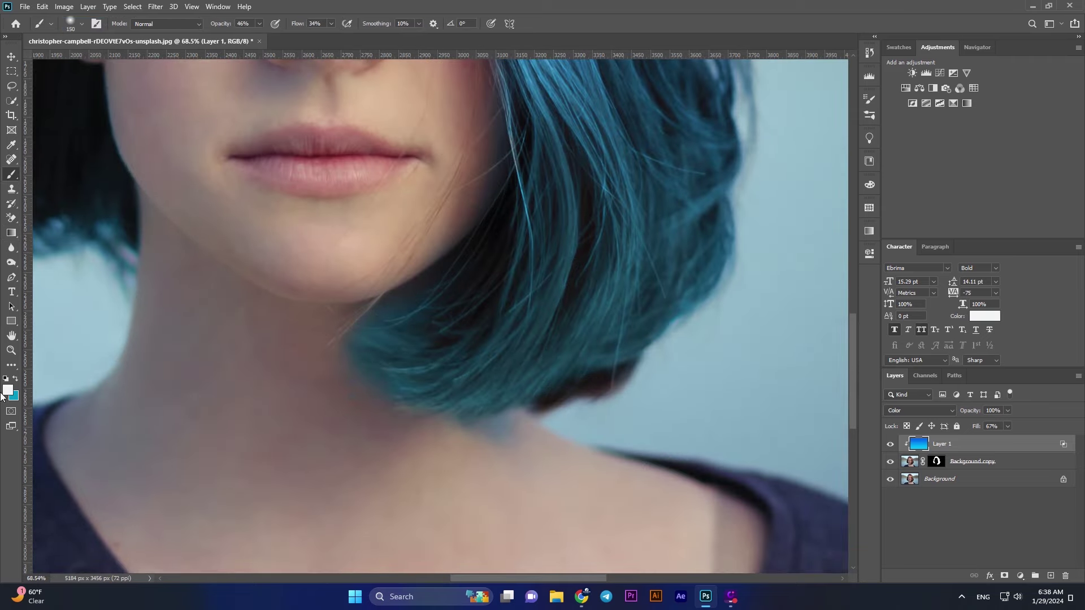
click(18, 381)
click(938, 462)
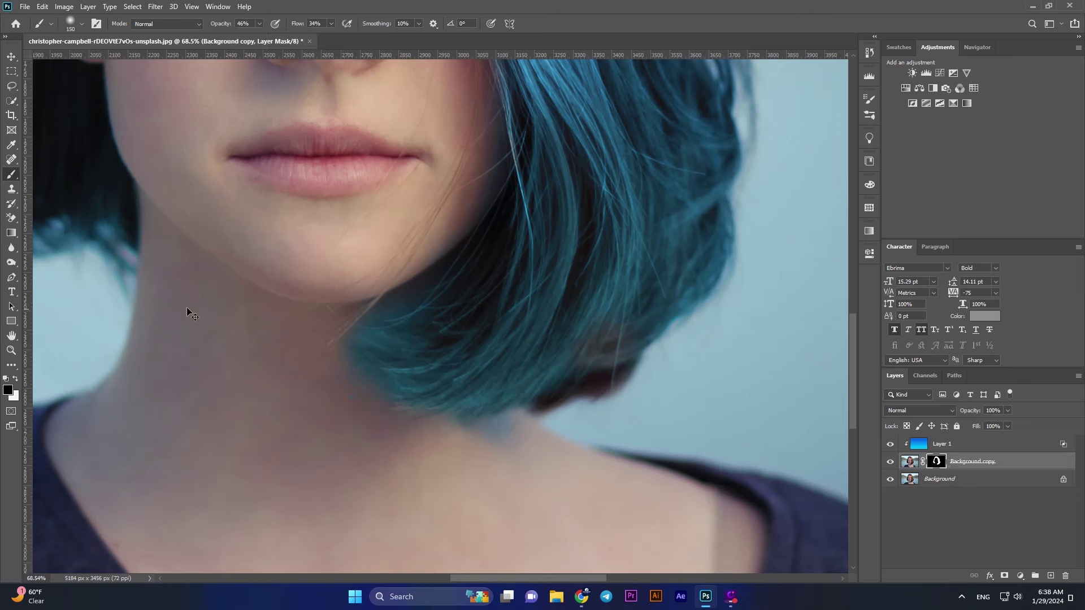
key(x)
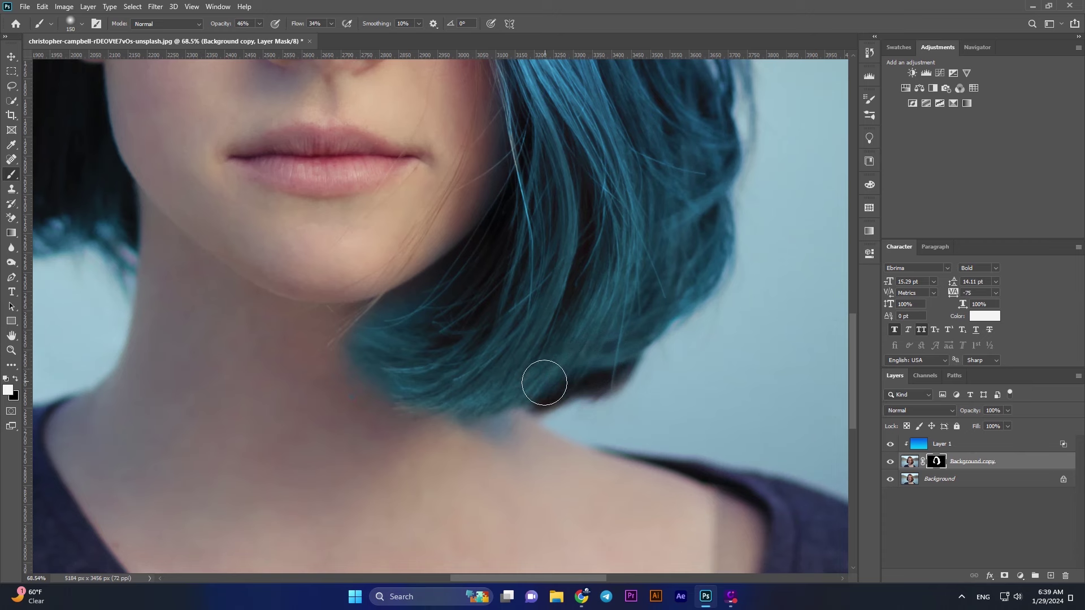
drag(595, 372, 630, 322)
Step: Paint black on the mask to remove the blue tint from the neck
click(16, 378)
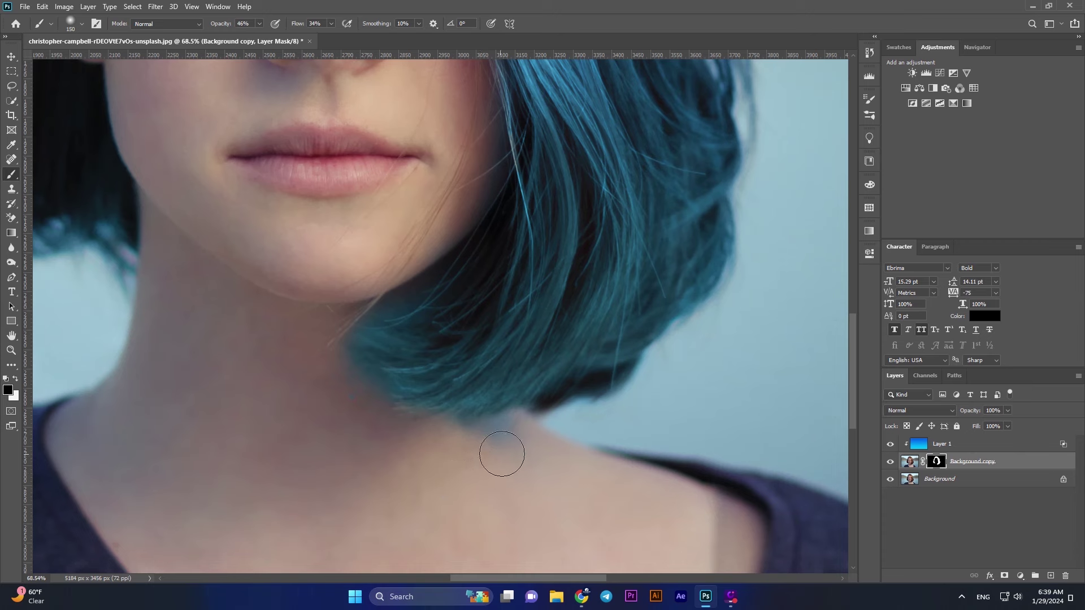
mouse_move(499, 444)
mouse_down()
mouse_move(477, 444)
mouse_move(529, 443)
mouse_move(504, 441)
mouse_move(513, 434)
mouse_move(480, 443)
mouse_move(524, 443)
mouse_move(414, 438)
mouse_up()
scroll(315, 393, down, 3)
scroll(296, 225, down, 2)
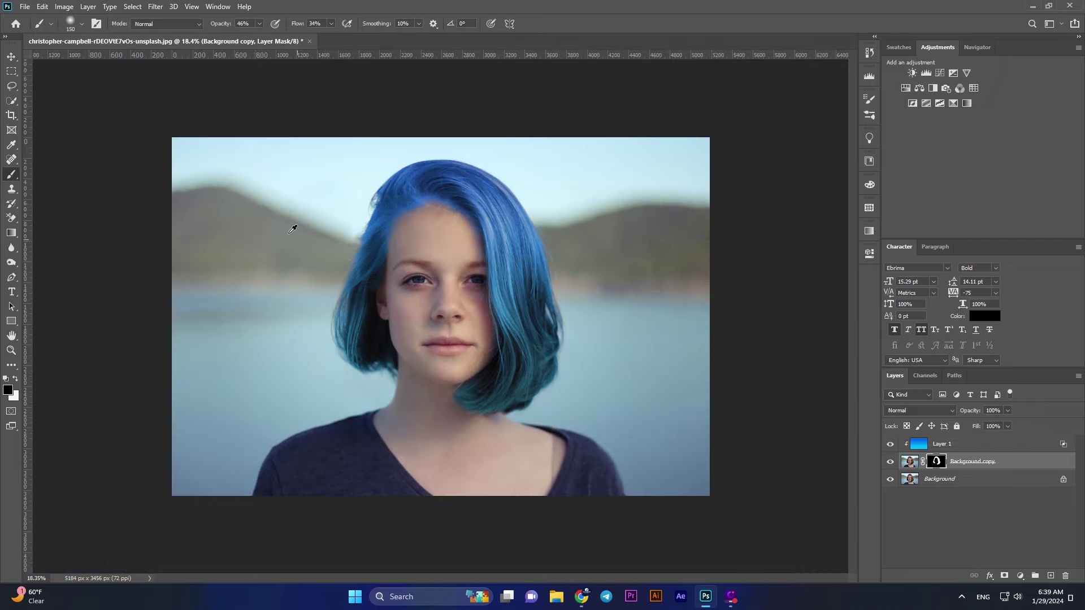
scroll(337, 182, up, 2)
scroll(484, 177, up, 1)
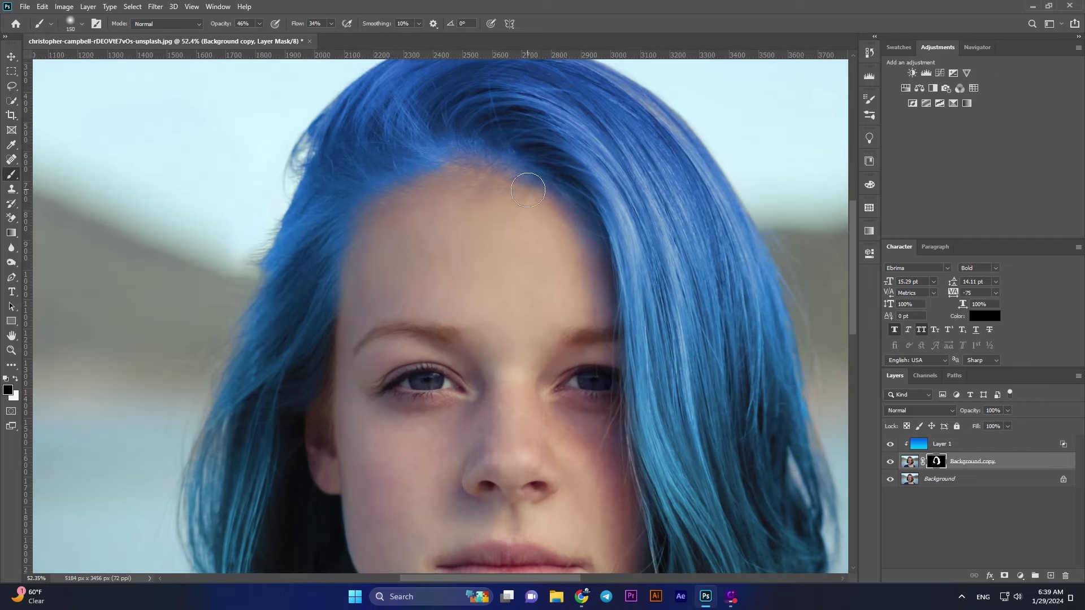
Step: With a 200 brush at 24% opacity, blend the blue edge along the forehead and left hairline
key(bracketright)
key(bracketright)
key(bracketright)
drag(431, 184, 441, 169)
drag(226, 26, 214, 27)
drag(408, 193, 369, 250)
scroll(553, 230, down, 1)
scroll(354, 325, down, 2)
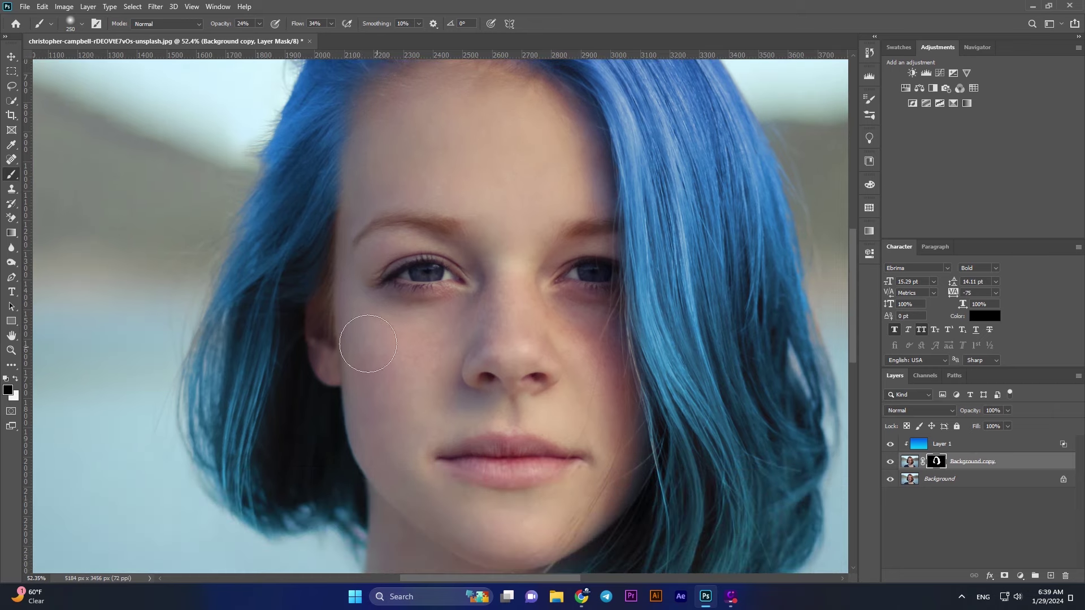
scroll(361, 340, down, 1)
scroll(362, 344, down, 3)
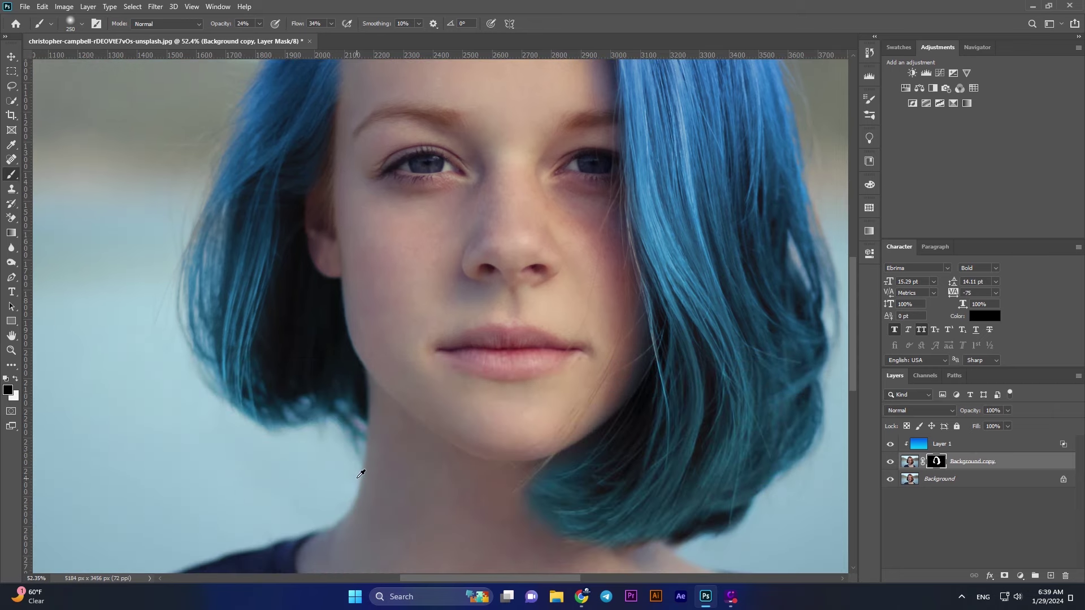
alt+scroll(361, 472, down, 3)
alt+scroll(506, 338, up, 2)
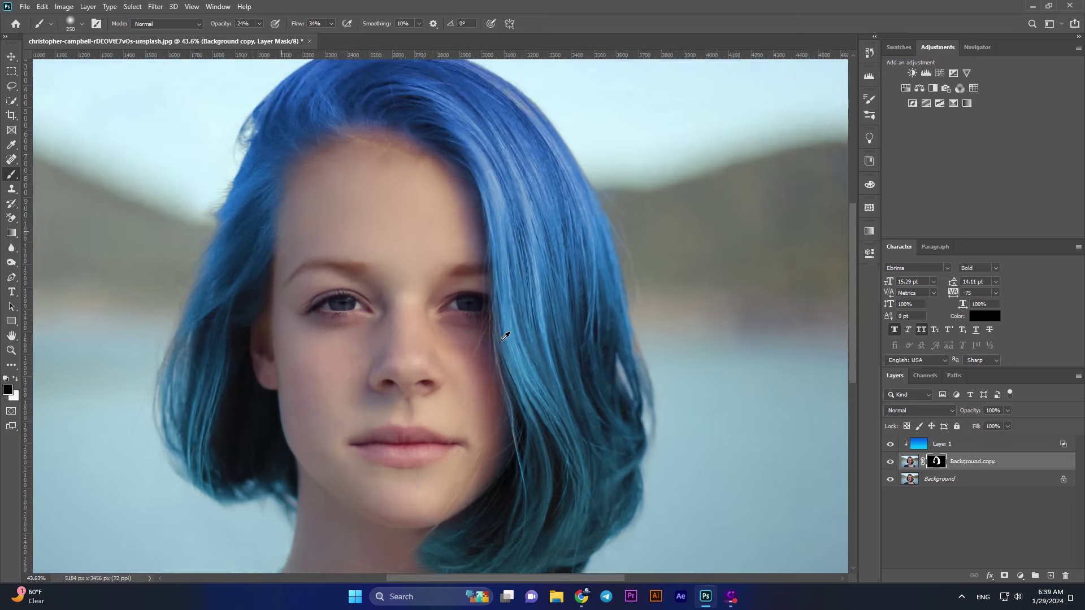
alt+scroll(503, 335, up, 1)
alt+scroll(497, 334, down, 4)
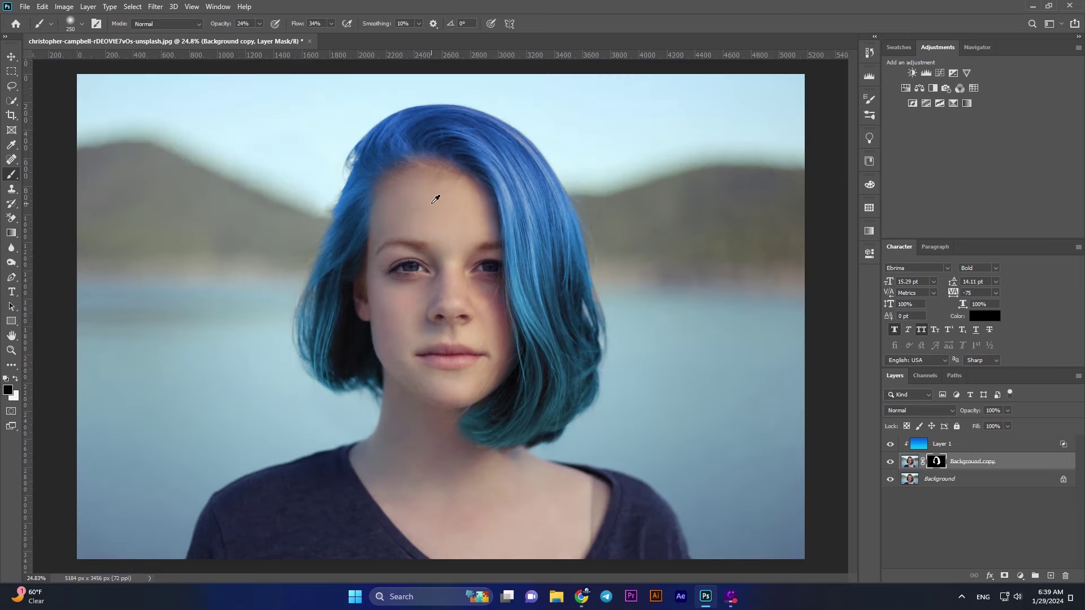
click(11, 57)
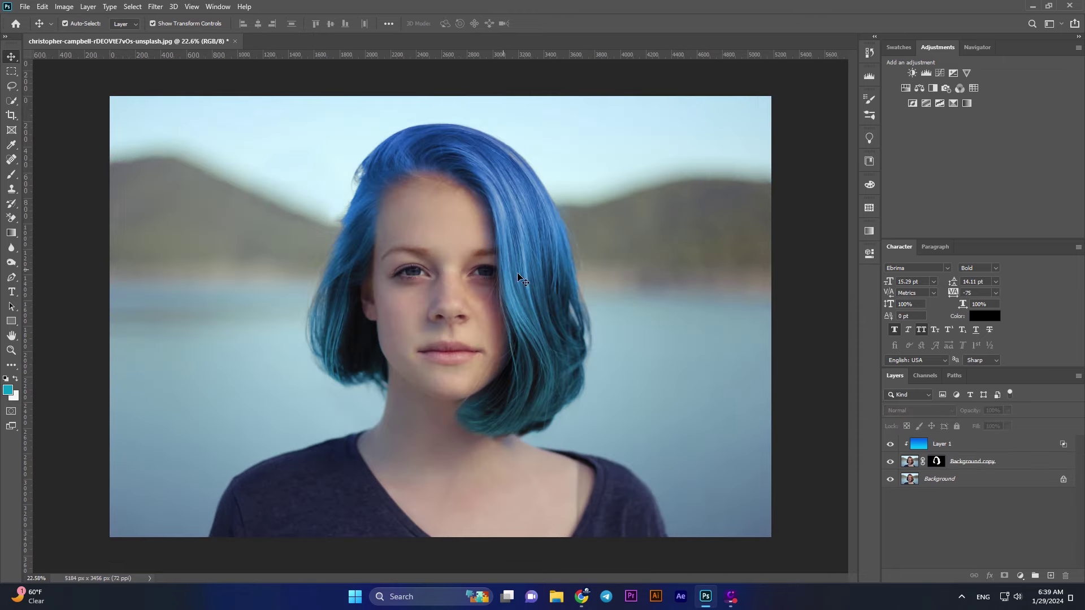
Step: Add a new Layer 2 above Layer 1 and clip it to the hair gradient layer
click(1050, 575)
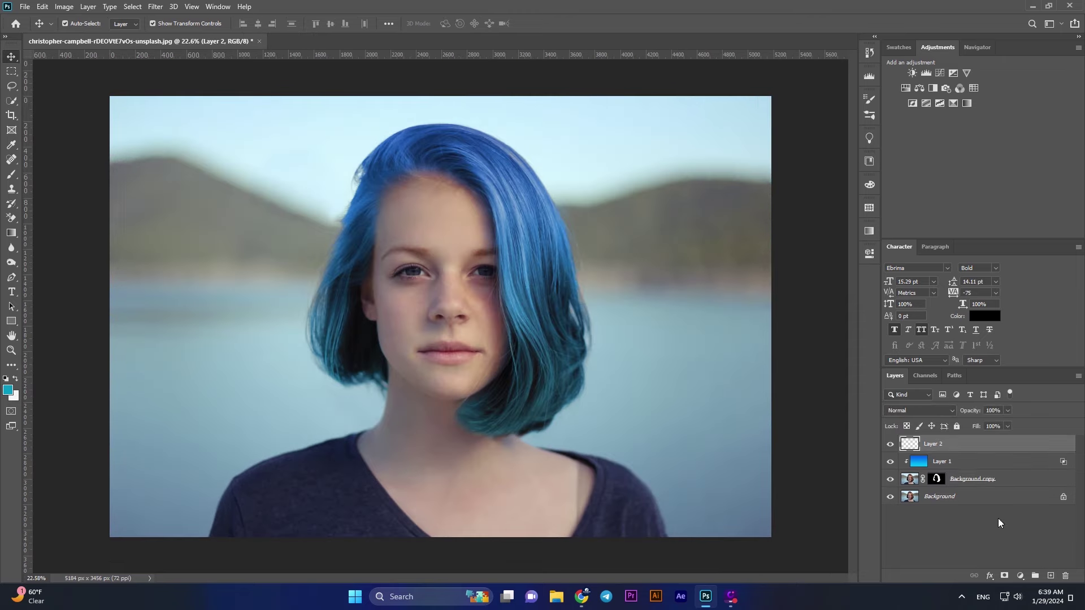
right_click(954, 446)
click(865, 322)
Step: Draw a Red_07 gradient from the Reds presets, from the hair ends upward
click(12, 233)
click(78, 26)
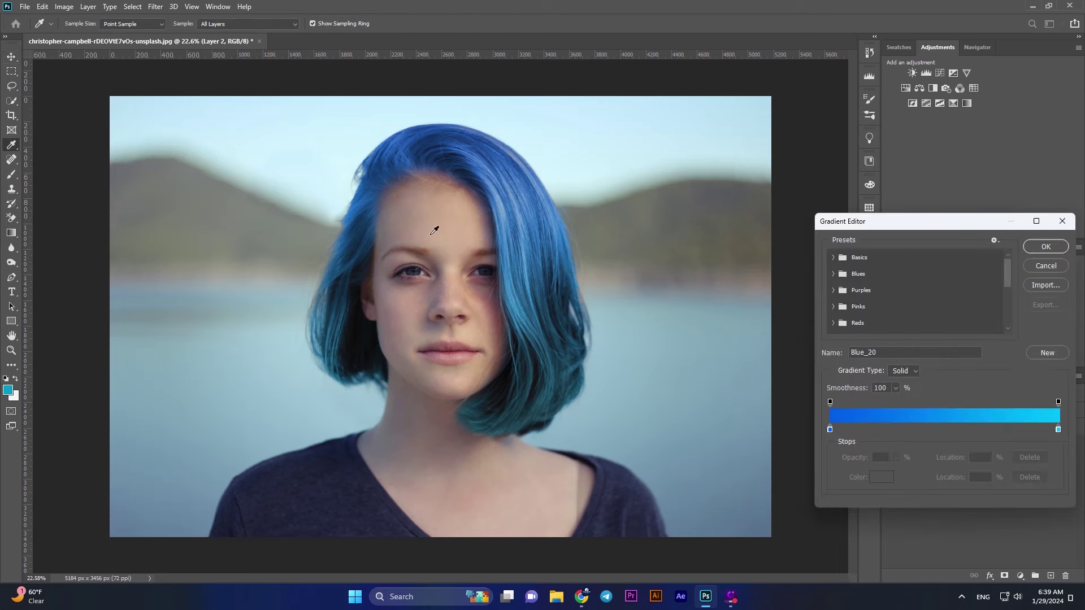
click(835, 306)
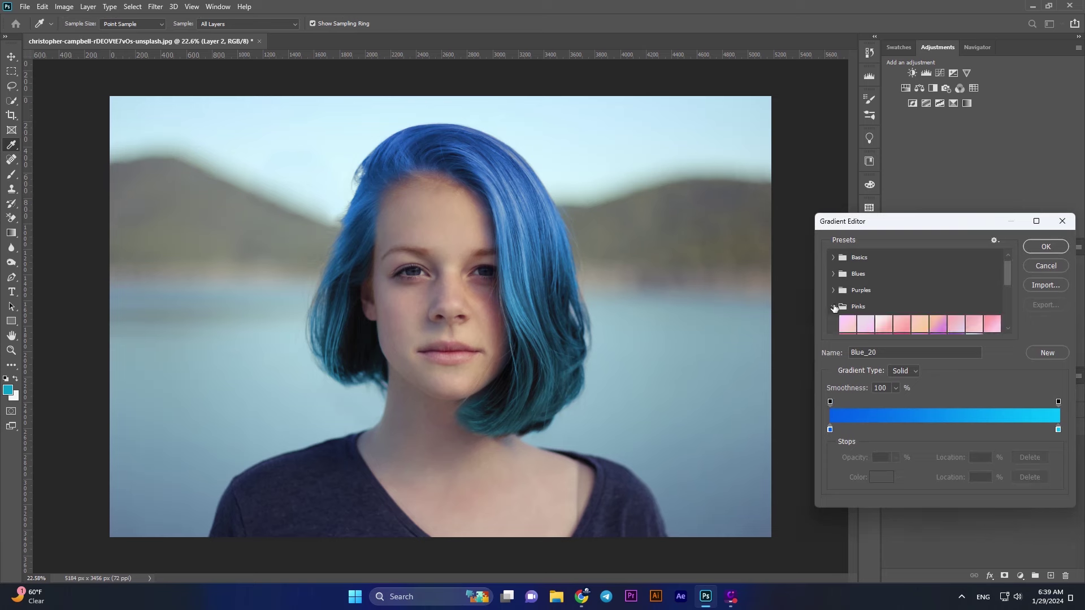
click(835, 313)
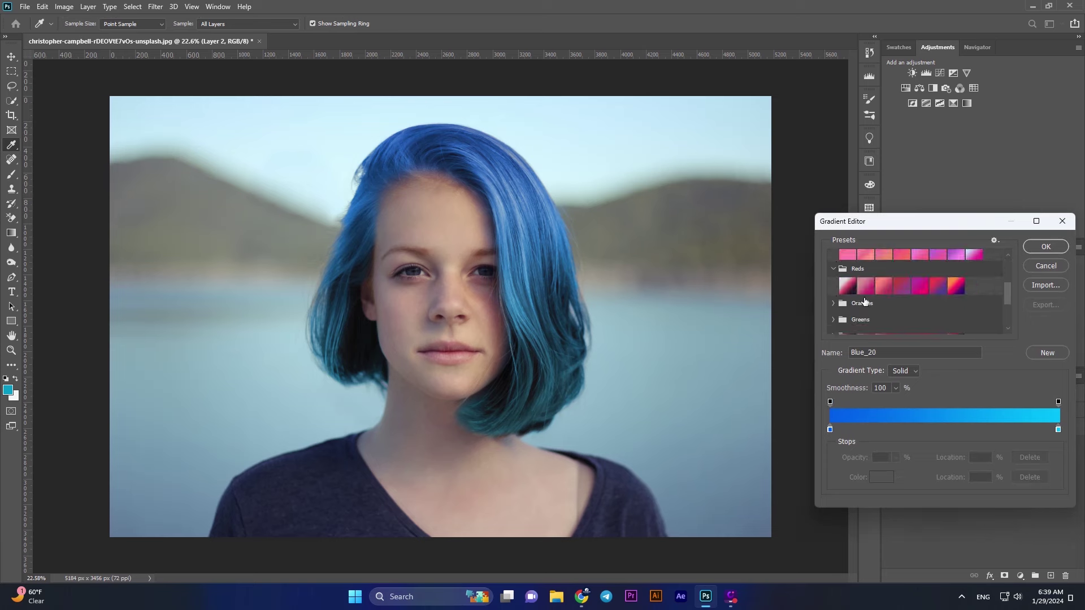
click(957, 289)
click(1039, 247)
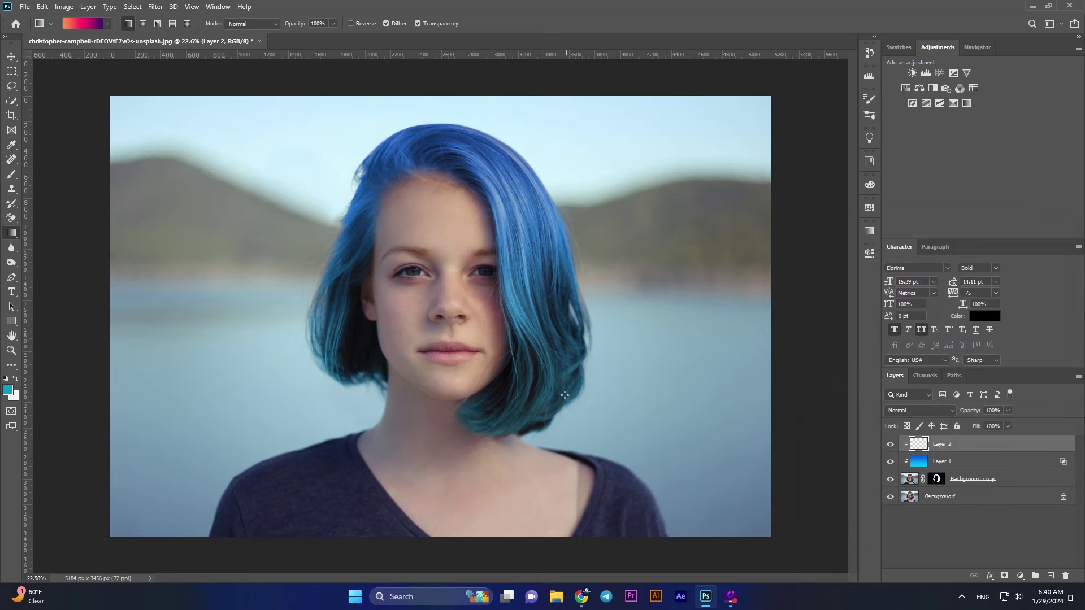
drag(539, 465, 378, 114)
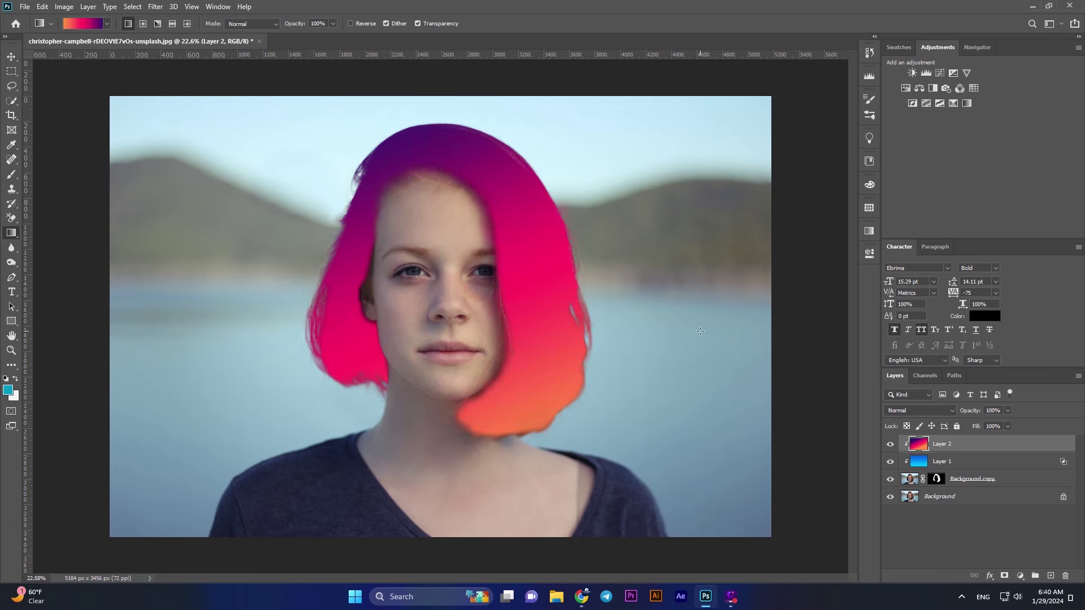
Step: Set the hair gradient layer's blend mode to Color
click(943, 412)
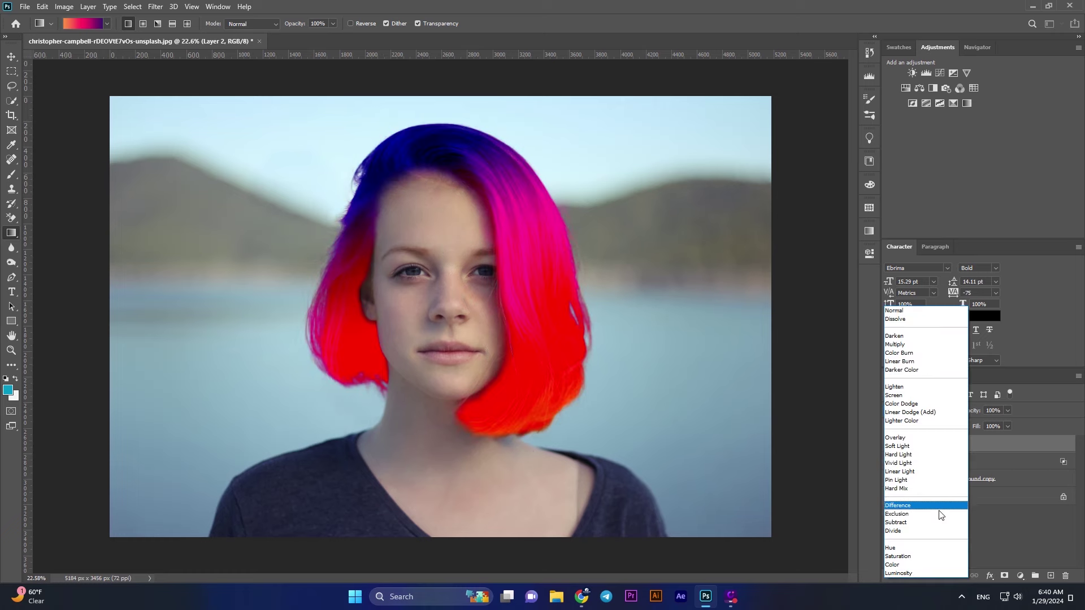
click(931, 565)
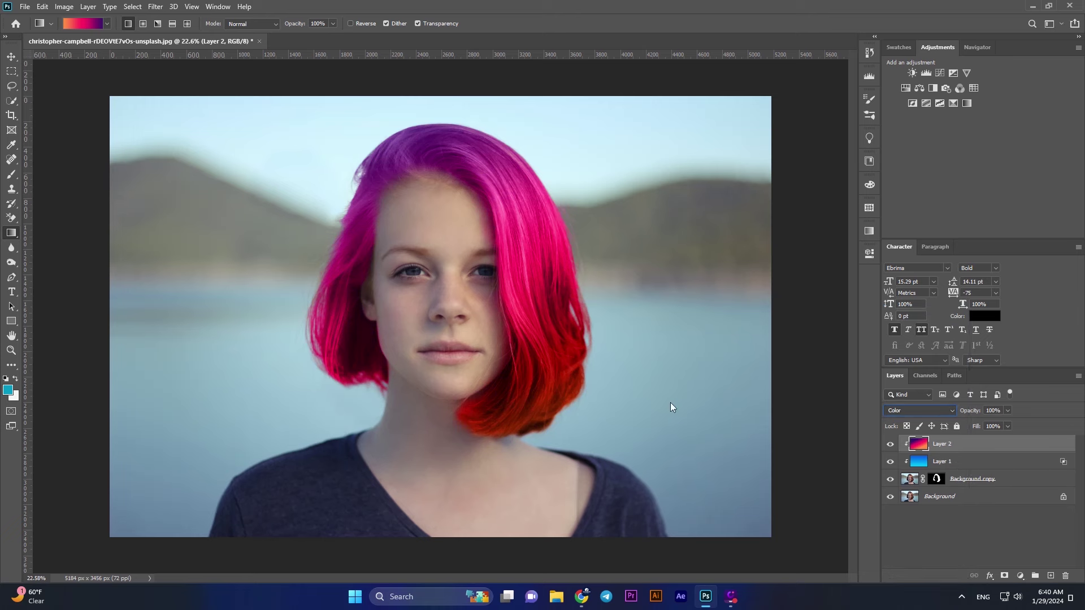
click(12, 57)
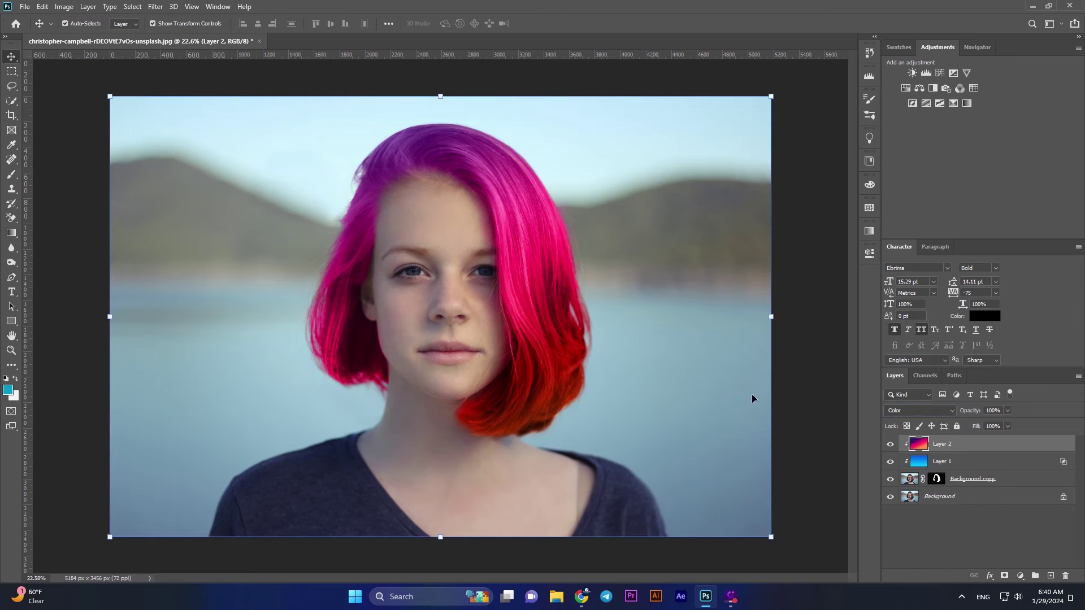
Step: Lower Layer 2's fill to about 70% and paste the copied layer style onto Layers 1 and 2
click(1007, 427)
drag(1006, 440, 997, 441)
right_click(970, 462)
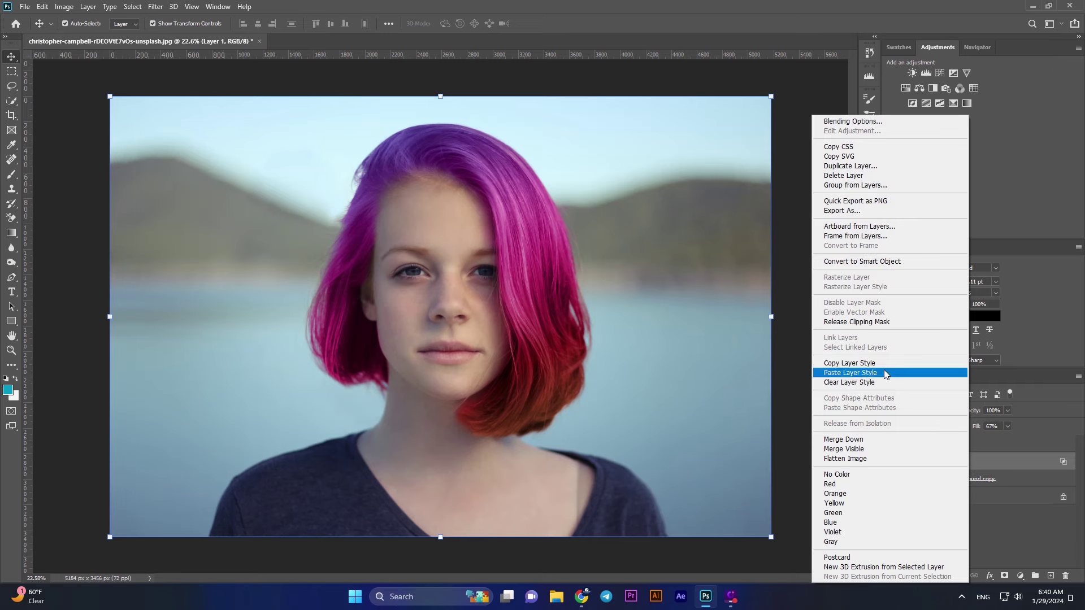
click(886, 373)
click(970, 444)
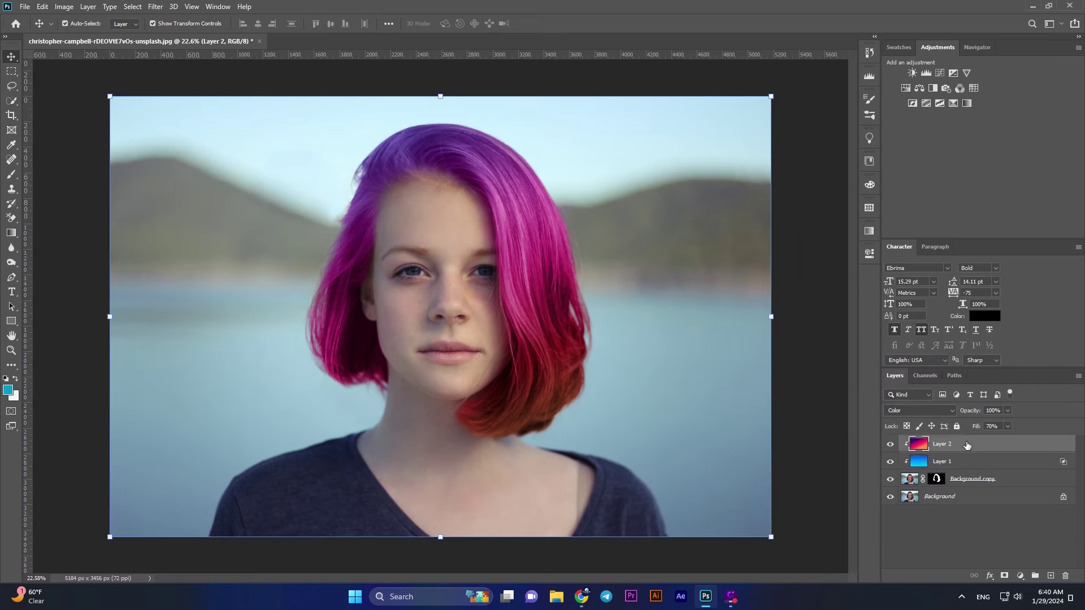
right_click(968, 445)
click(887, 378)
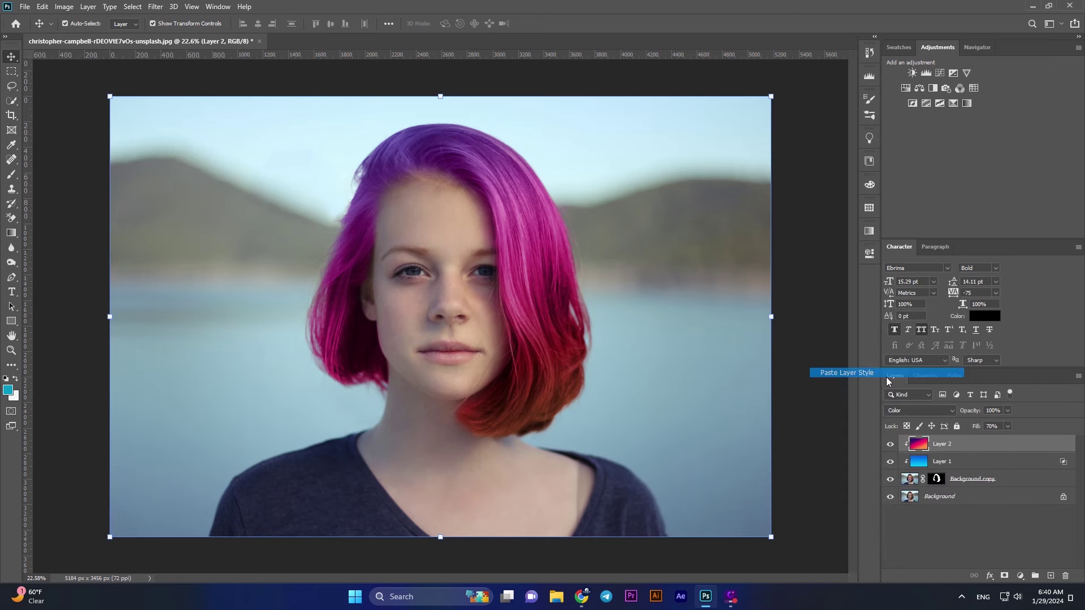
Step: Briefly hide Background copy to compare the softened hair colour
click(890, 480)
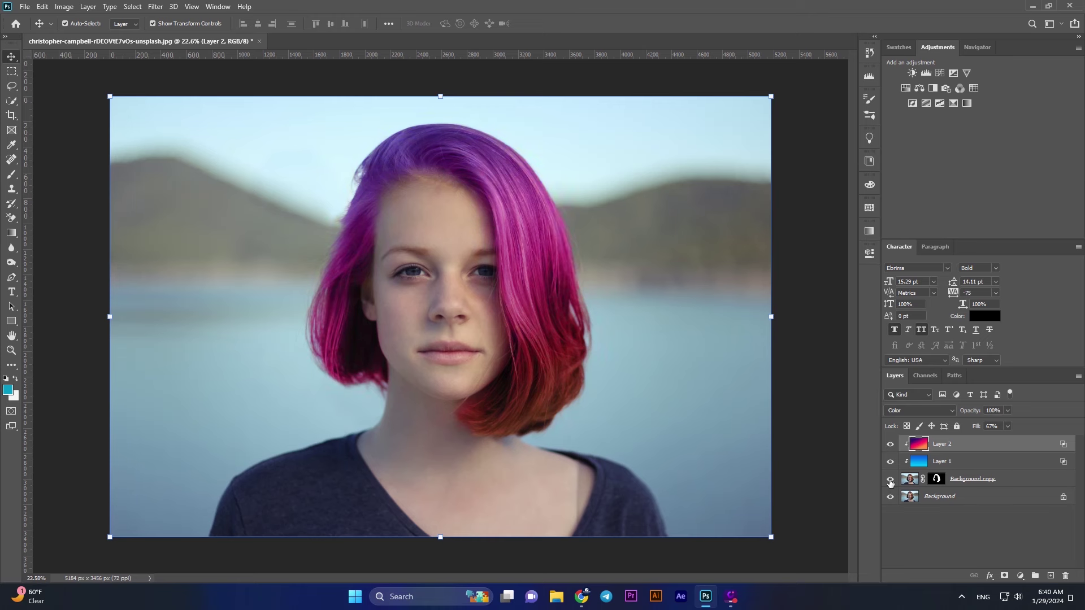
click(812, 419)
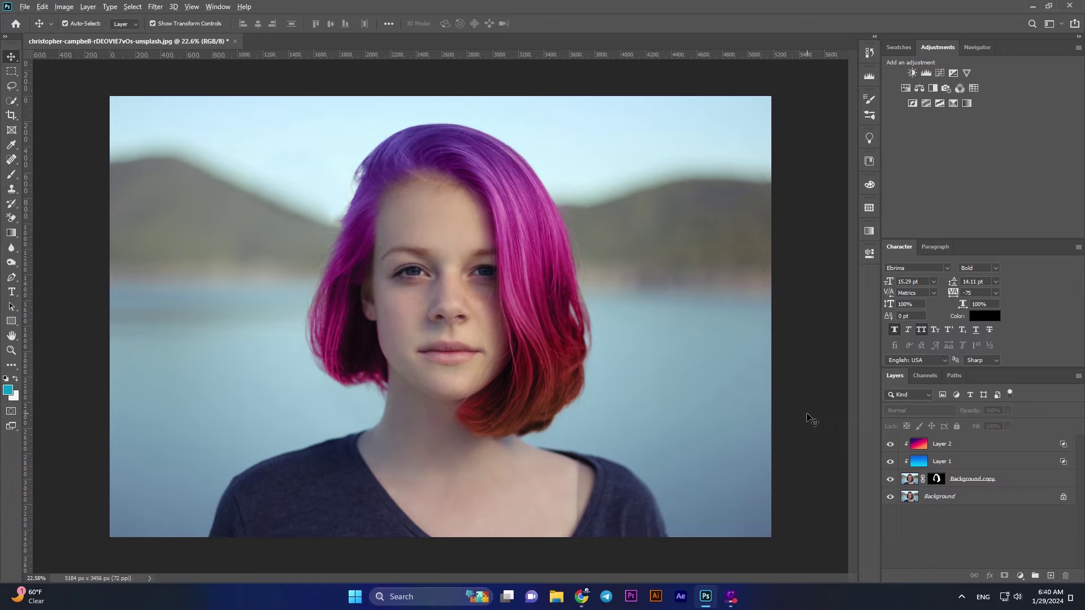
scroll(812, 419, down, 2)
scroll(431, 347, up, 1)
scroll(450, 327, up, 2)
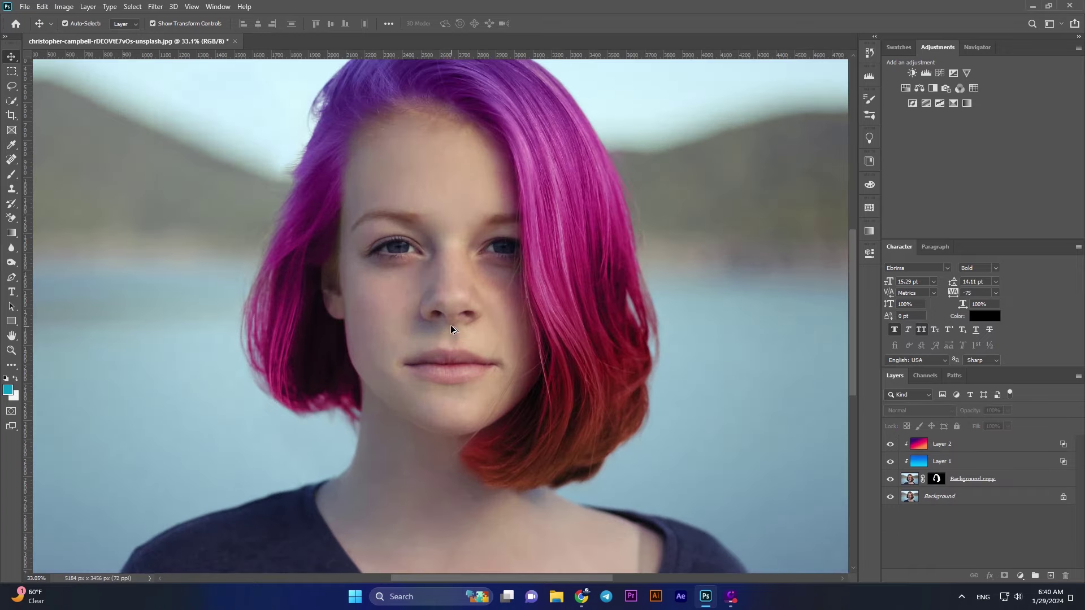
scroll(450, 324, down, 1)
scroll(450, 325, down, 1)
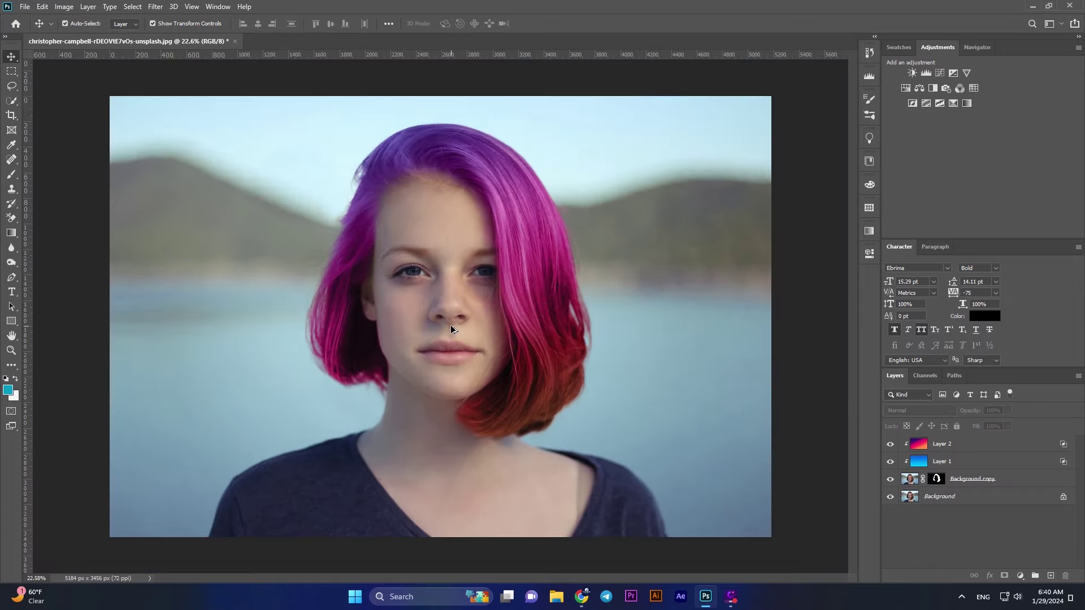
Step: Add a Levels adjustment layer directly above the Background layer
click(942, 503)
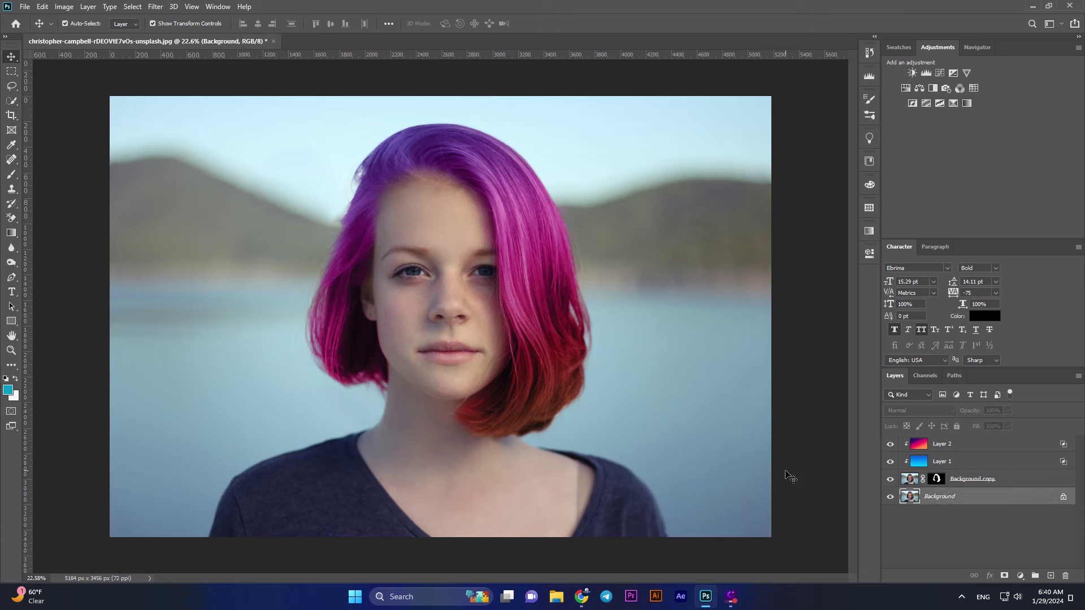
click(814, 475)
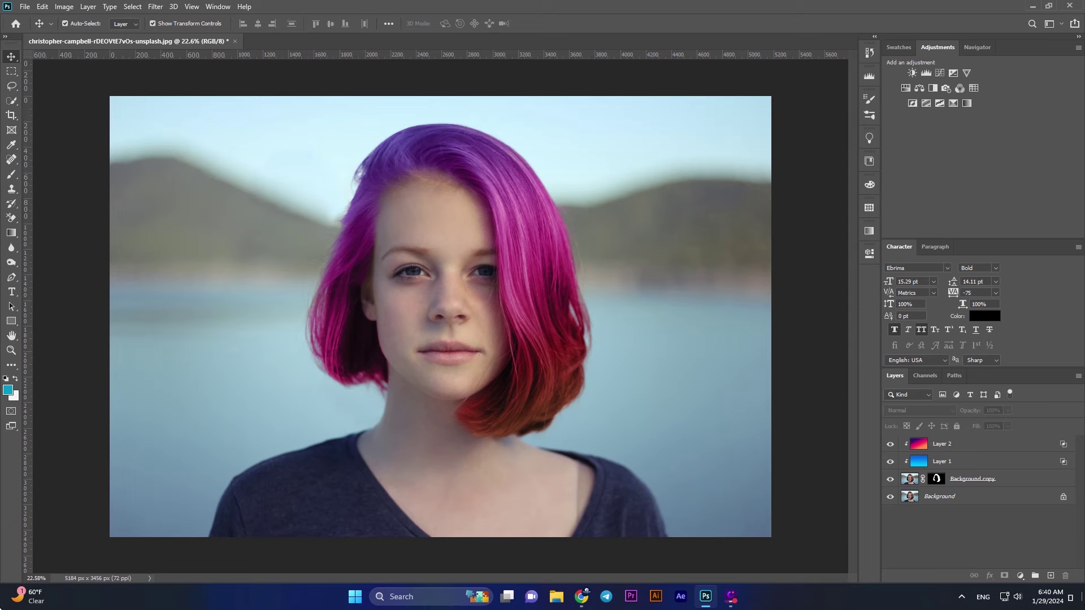
click(963, 503)
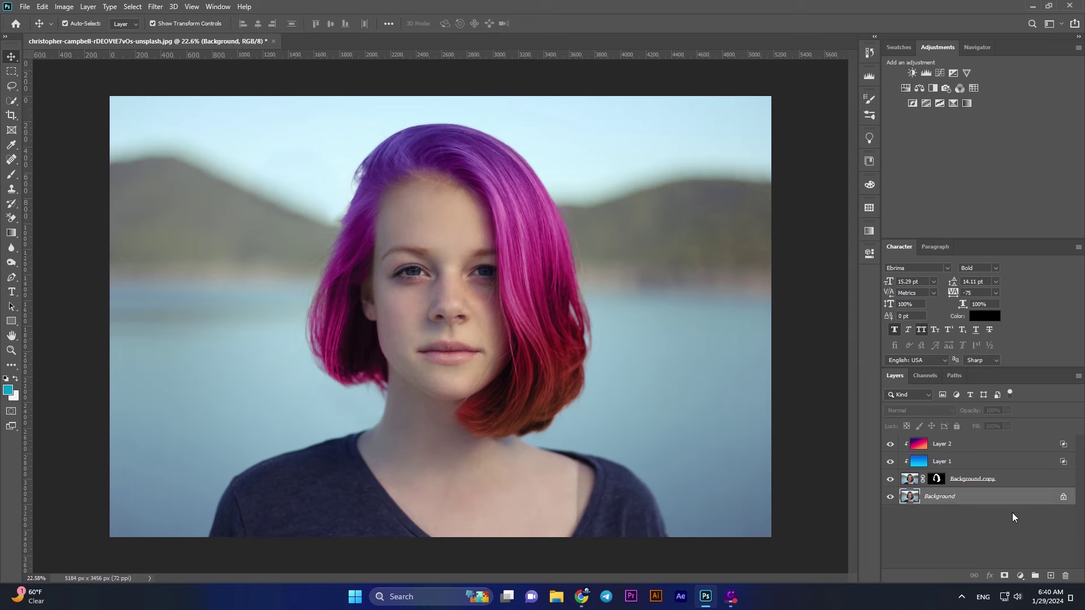
click(1021, 575)
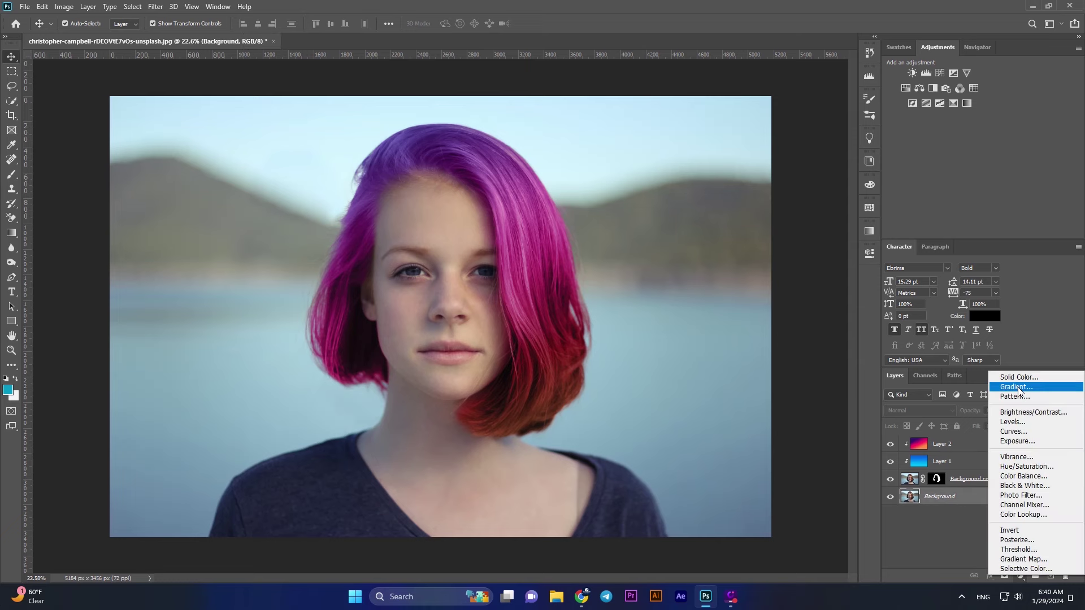
click(1018, 423)
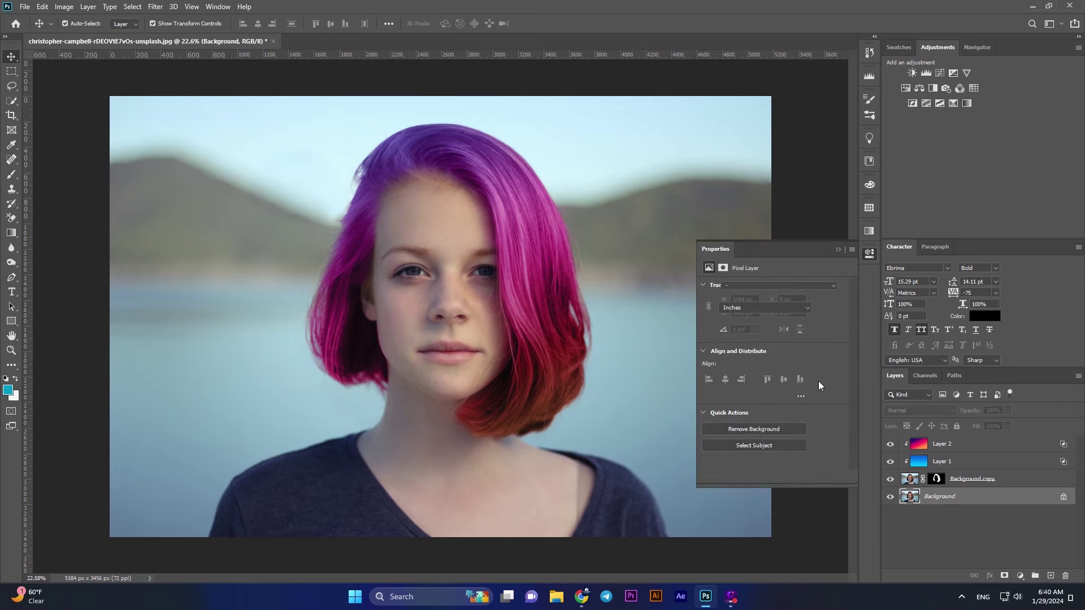
Step: Set the Levels input black to 26 and output levels to 14 and 230
drag(843, 369, 846, 370)
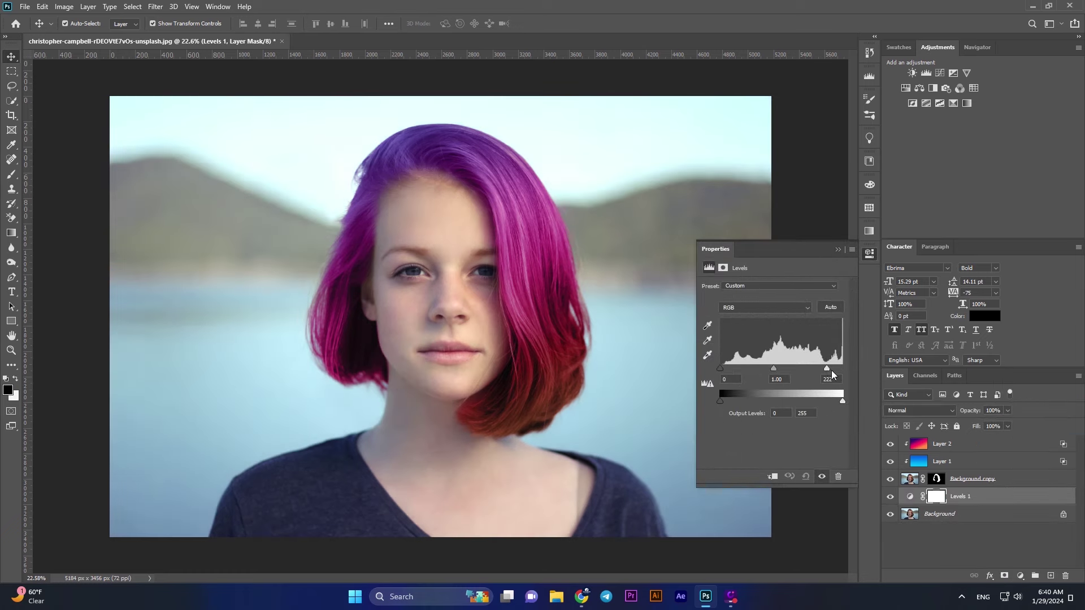
drag(721, 368, 735, 371)
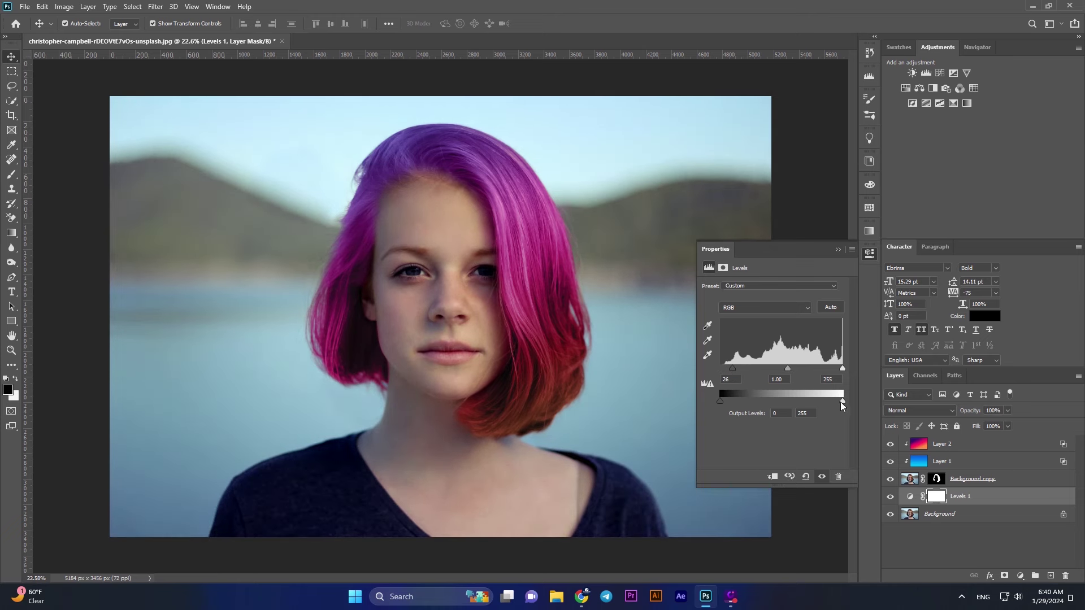
drag(841, 402, 830, 403)
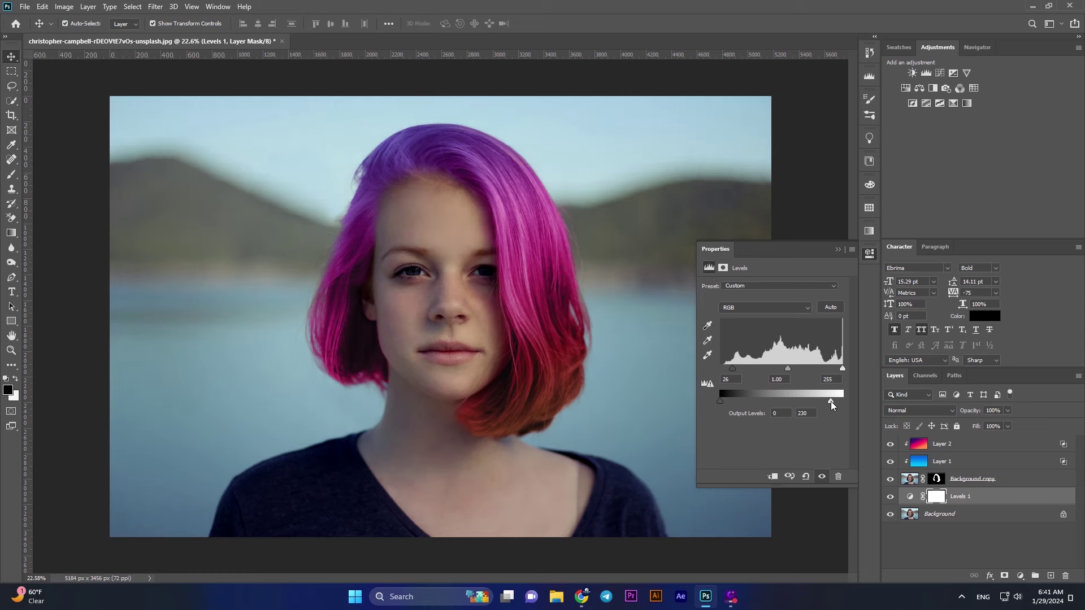
drag(722, 400, 727, 400)
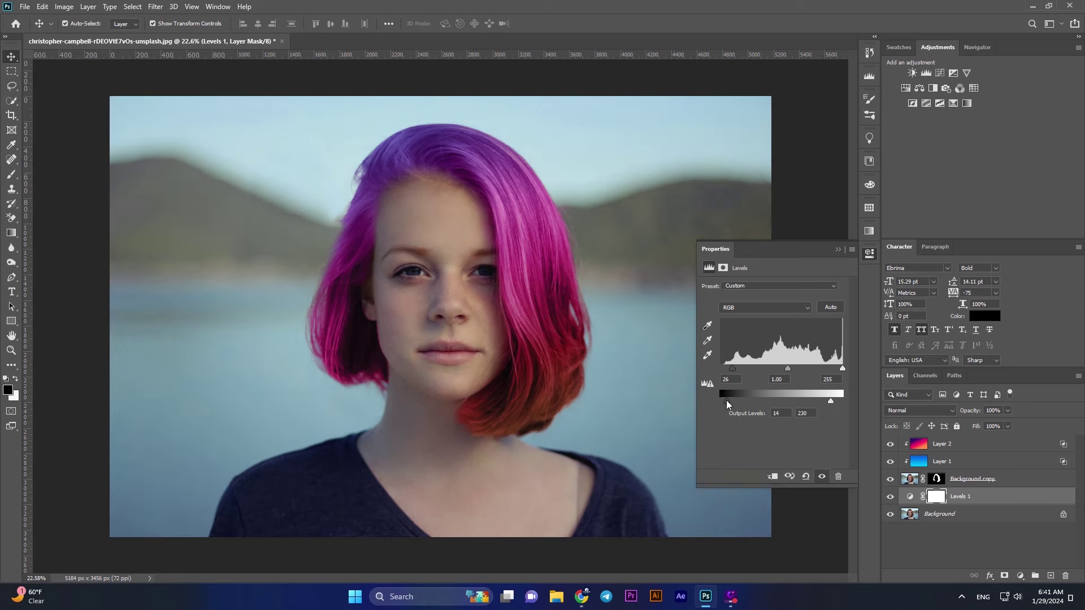
click(838, 250)
click(687, 281)
Step: Target the Background copy layer mask with a small black brush
scroll(561, 263, down, 2)
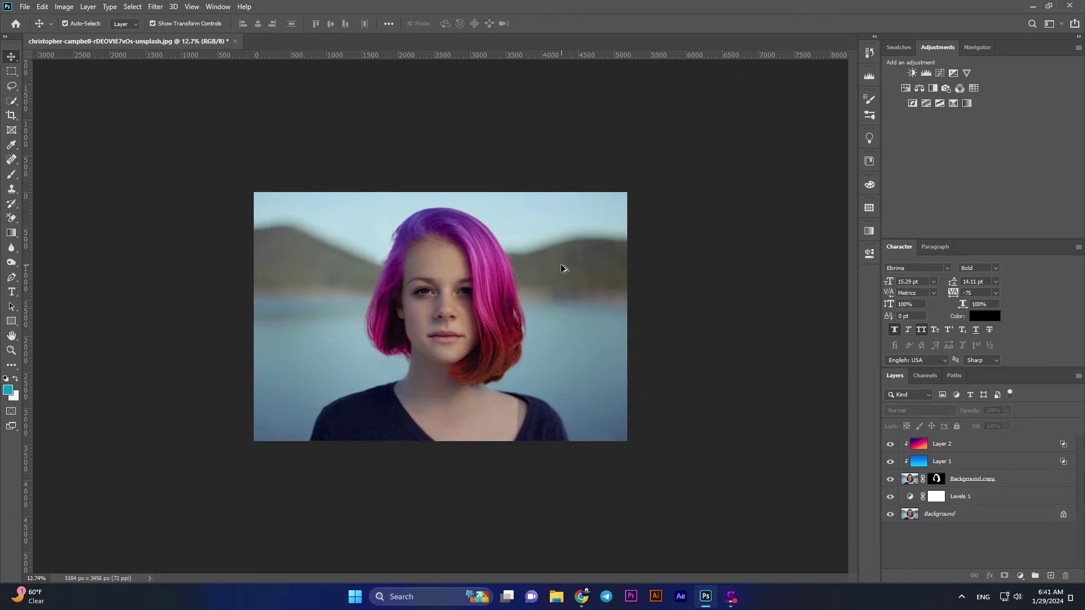
scroll(380, 274, up, 1)
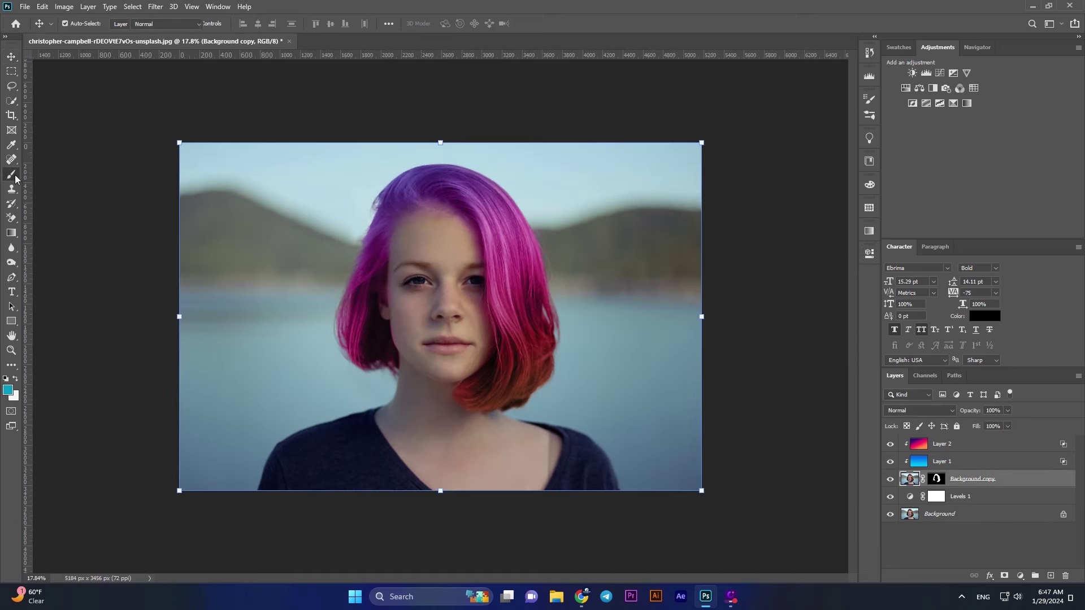
click(937, 479)
key(d)
key(x)
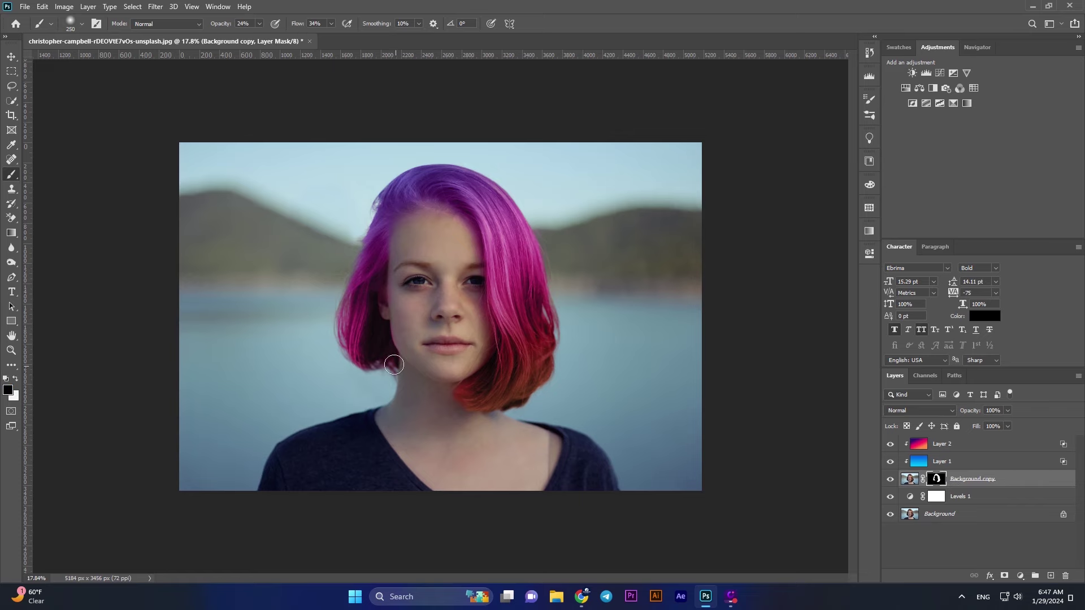
scroll(396, 352, up, 2)
scroll(396, 353, up, 2)
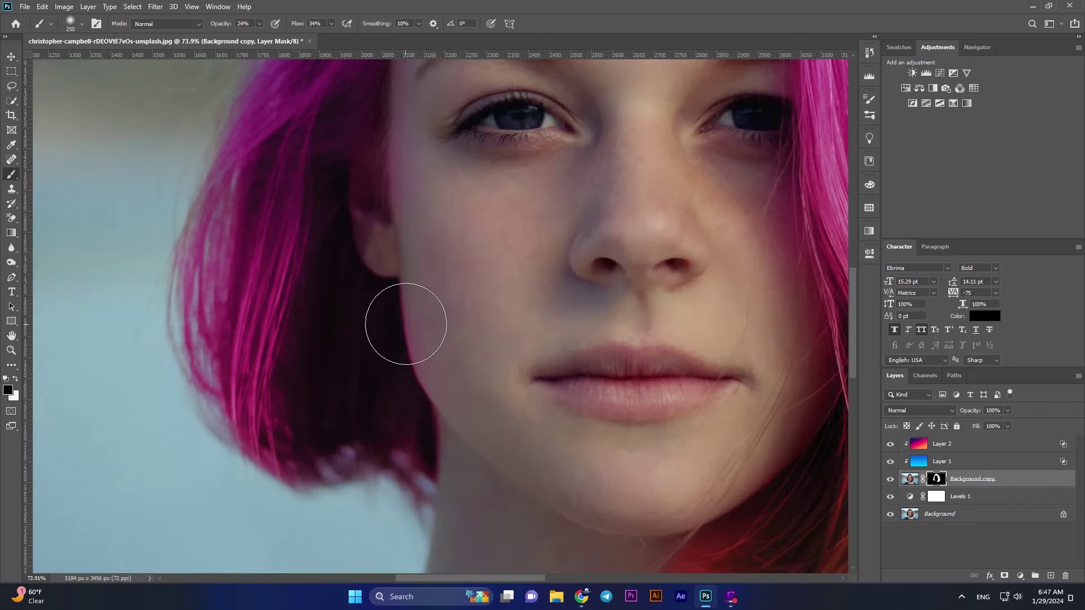
key(bracketleft)
key(bracketleft)
key(bracketleft)
key(bracketleft)
Step: Paint black on the mask along the left jawline to blend the hair edge
mouse_move(415, 339)
mouse_down()
mouse_move(403, 323)
mouse_move(408, 279)
mouse_move(407, 347)
mouse_move(380, 310)
mouse_move(392, 186)
mouse_move(404, 282)
mouse_up()
scroll(432, 452, up, 2)
scroll(416, 307, up, 2)
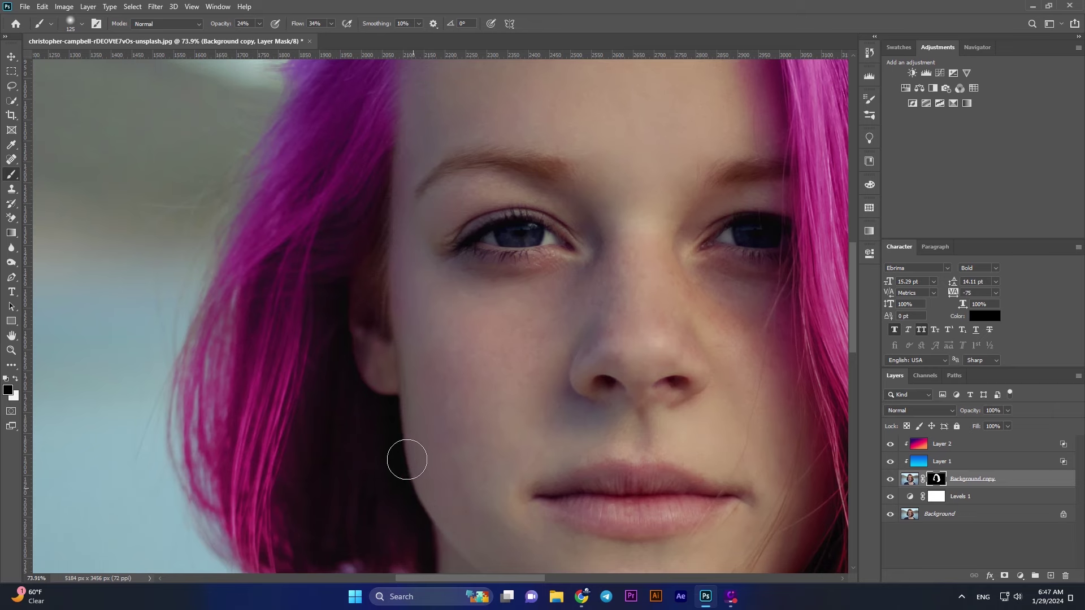
scroll(423, 449, down, 3)
scroll(414, 438, down, 2)
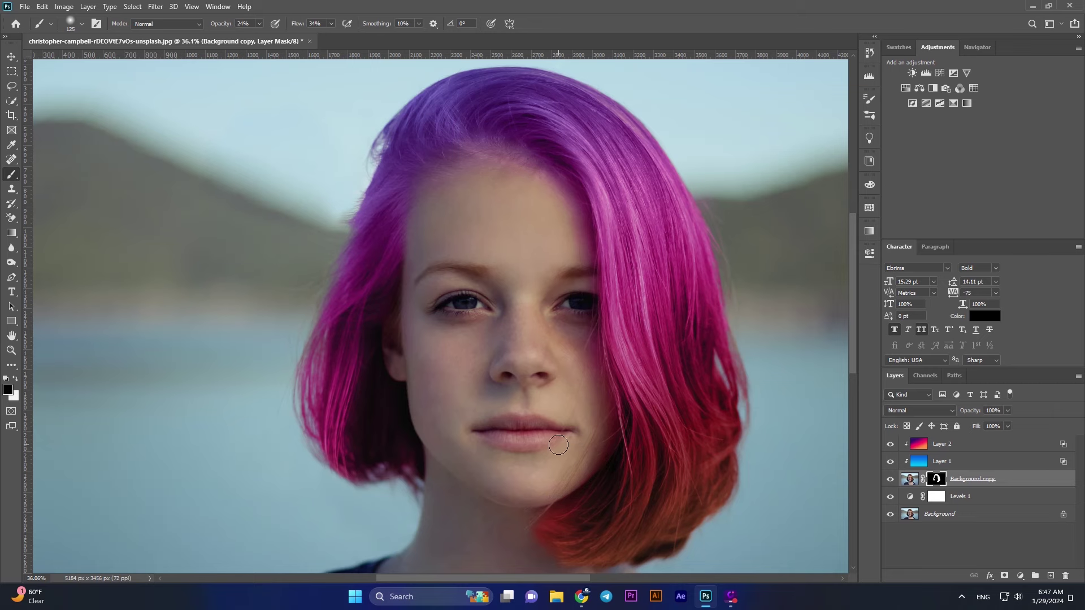
scroll(558, 445, down, 2)
click(12, 57)
Step: Stamp all visible layers into Layer 3, make it a smart object, and launch Camera Raw Filter
key(shift+ctrl+alt+e)
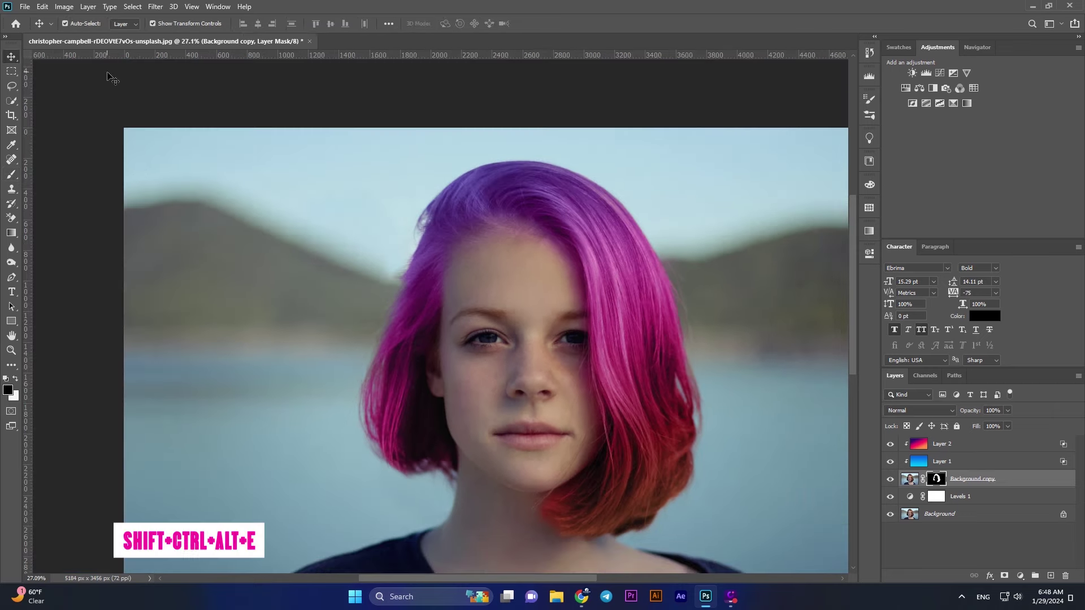
scroll(147, 90, down, 2)
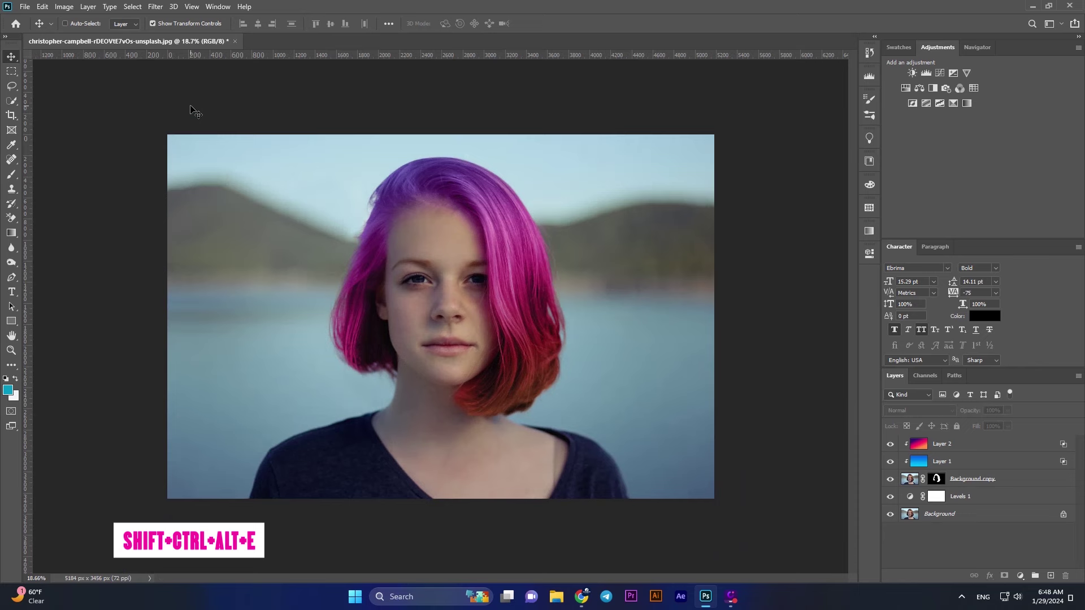
key(shift+ctrl+alt+e)
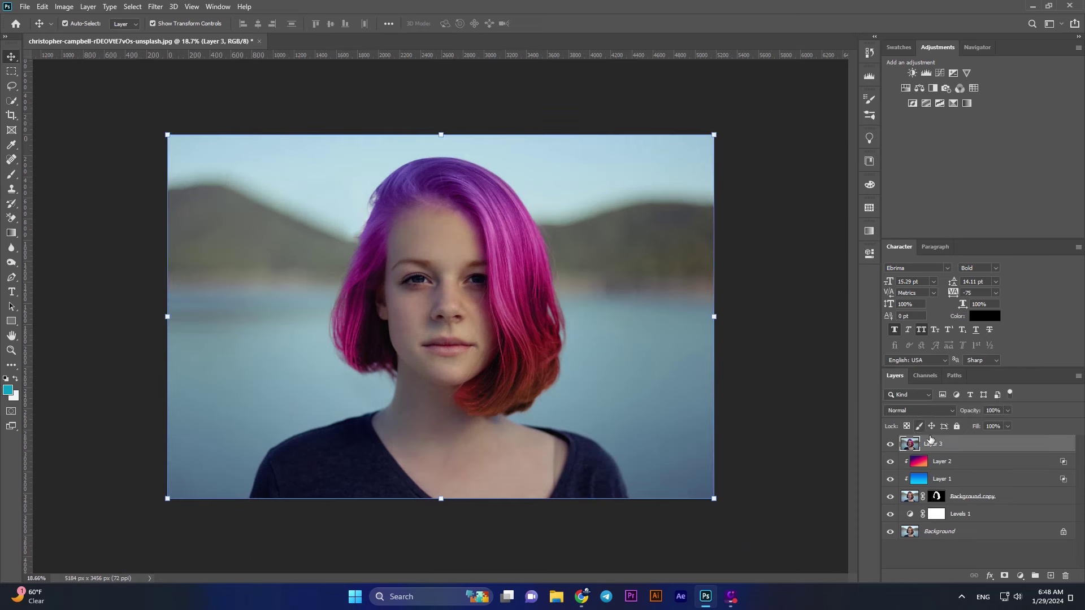
right_click(935, 441)
click(837, 262)
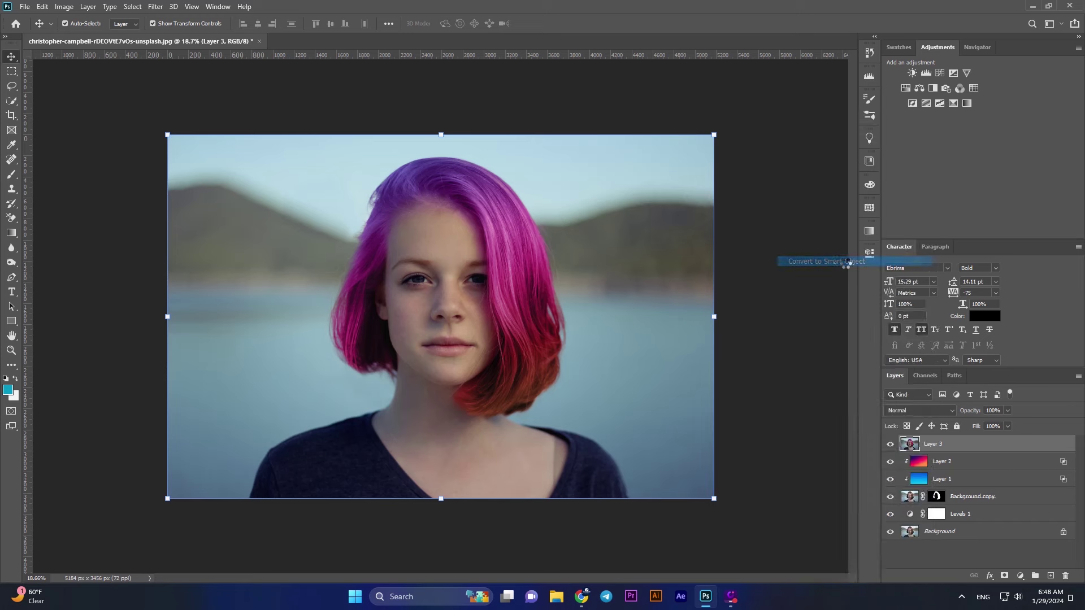
click(156, 6)
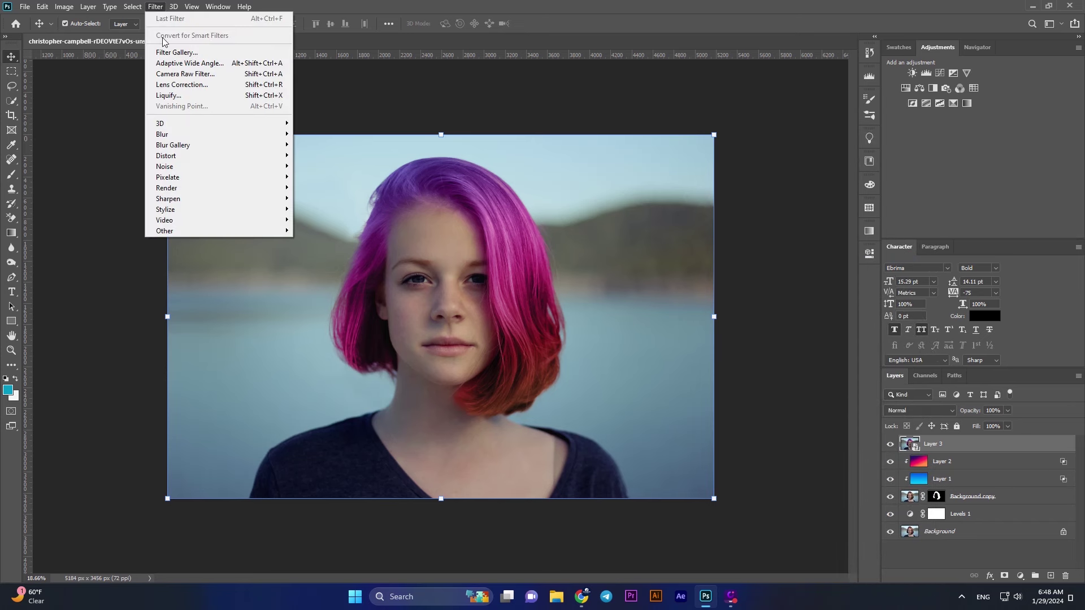
click(181, 72)
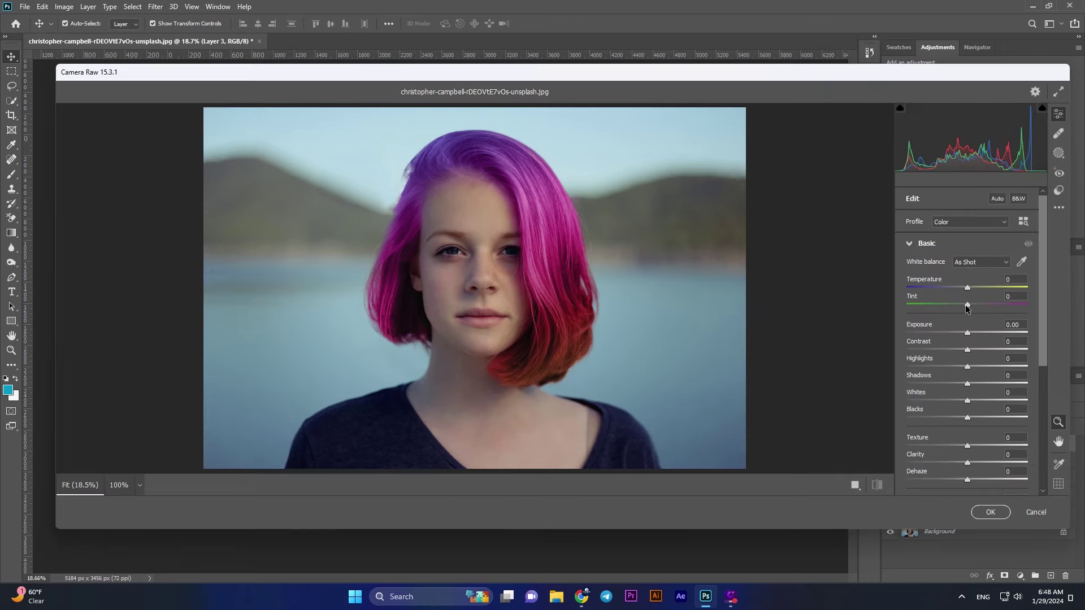
Step: In the Basic panel set Temperature +12 and Tint +16, raise contrast and lift the blacks
drag(967, 304, 977, 305)
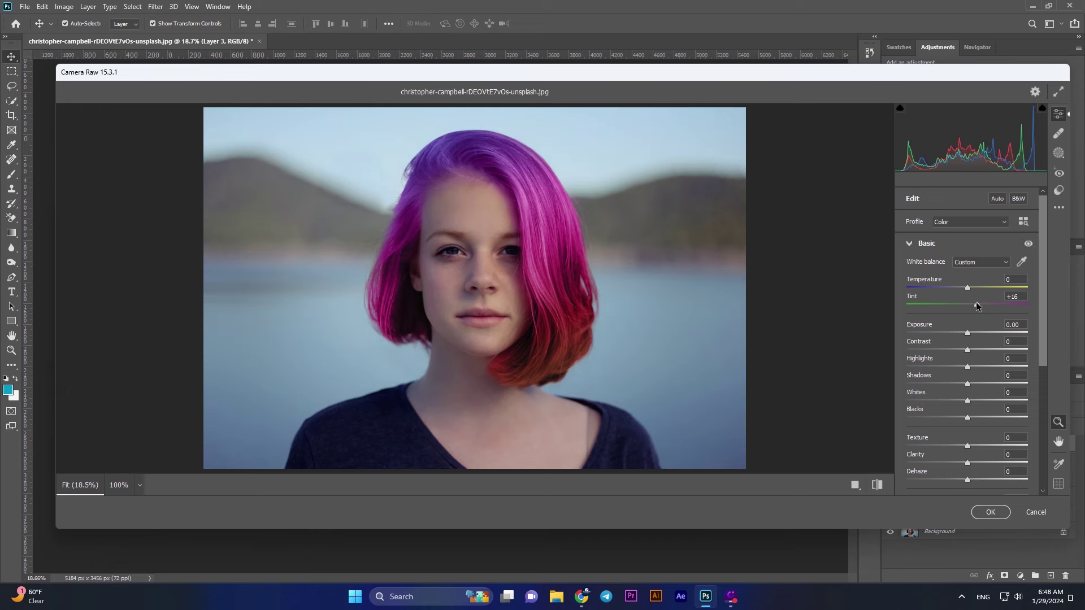
drag(967, 288, 975, 289)
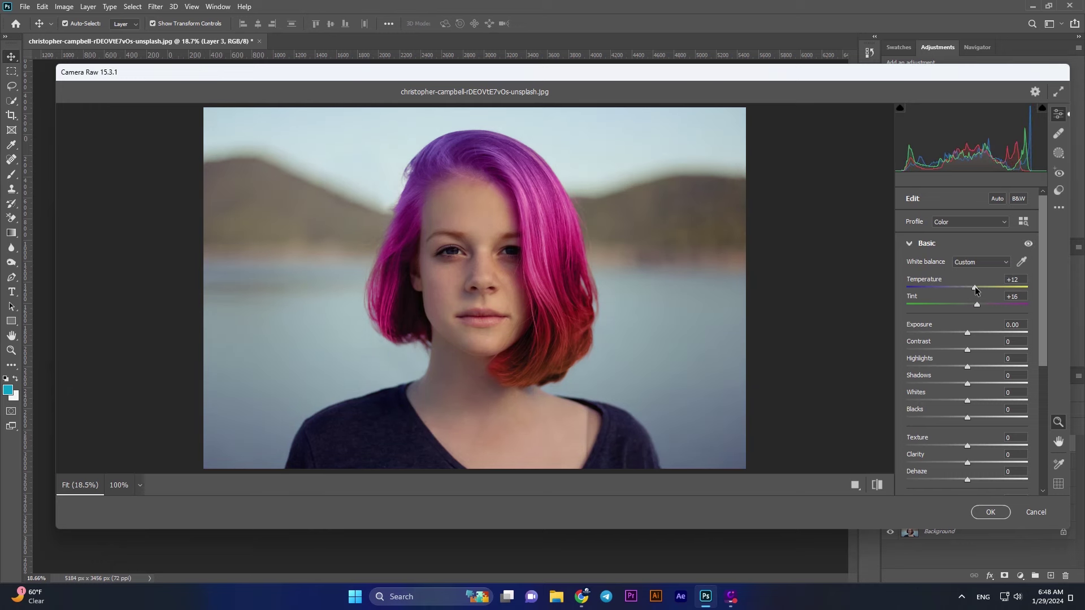
mouse_move(968, 350)
mouse_down()
mouse_move(989, 349)
mouse_move(947, 365)
mouse_move(979, 384)
mouse_move(958, 402)
mouse_move(979, 416)
mouse_up()
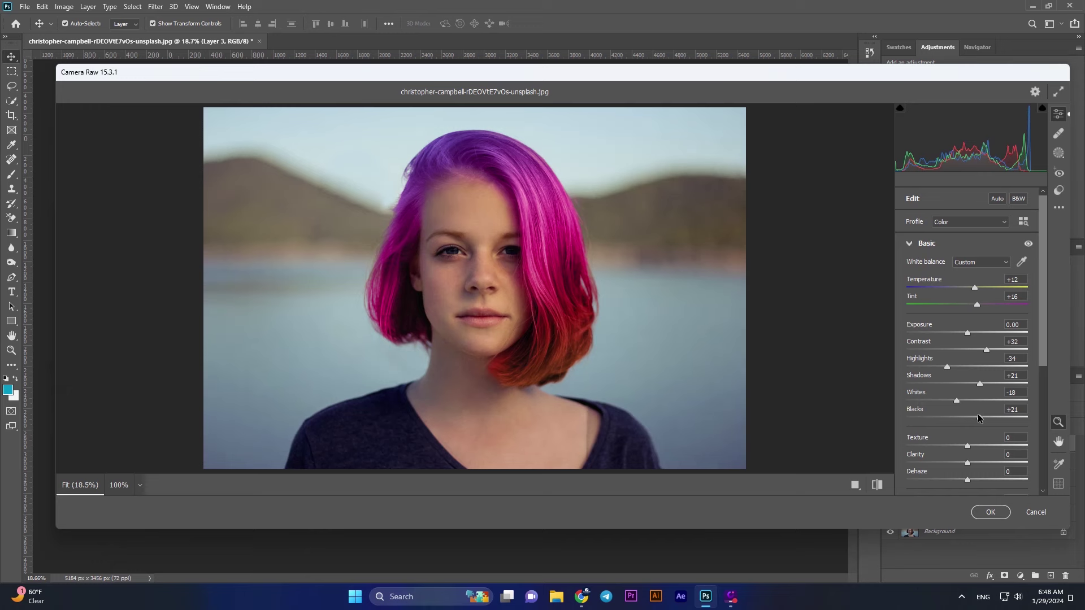
mouse_move(967, 463)
mouse_down()
mouse_move(954, 464)
mouse_move(976, 446)
mouse_move(978, 411)
mouse_move(973, 457)
mouse_up()
scroll(976, 443, down, 2)
scroll(966, 430, down, 5)
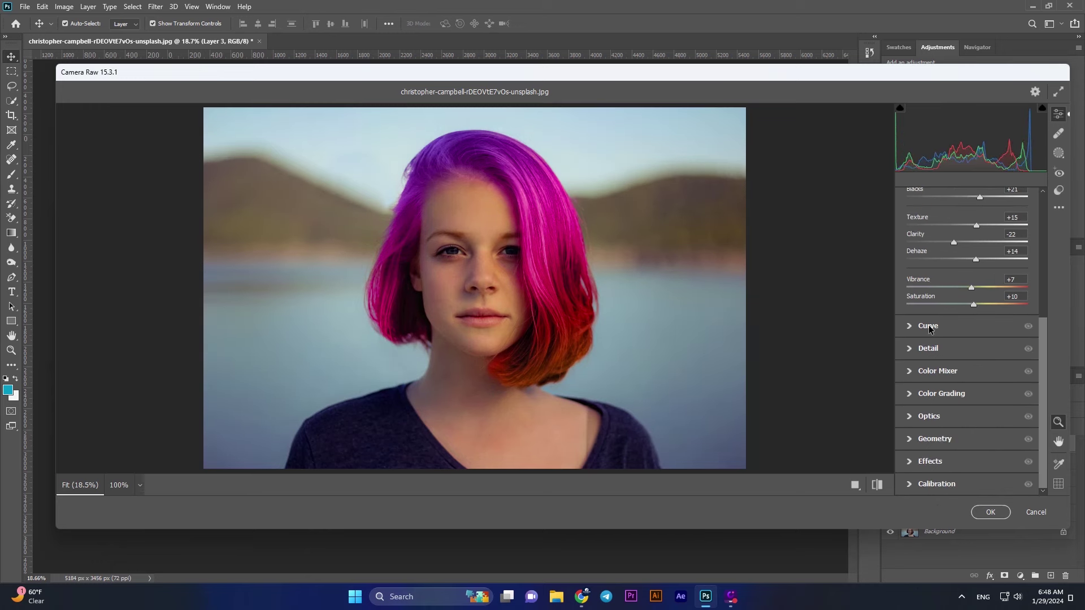
Step: Add sharpening of 20 and a little noise reduction in the Detail panel
click(929, 349)
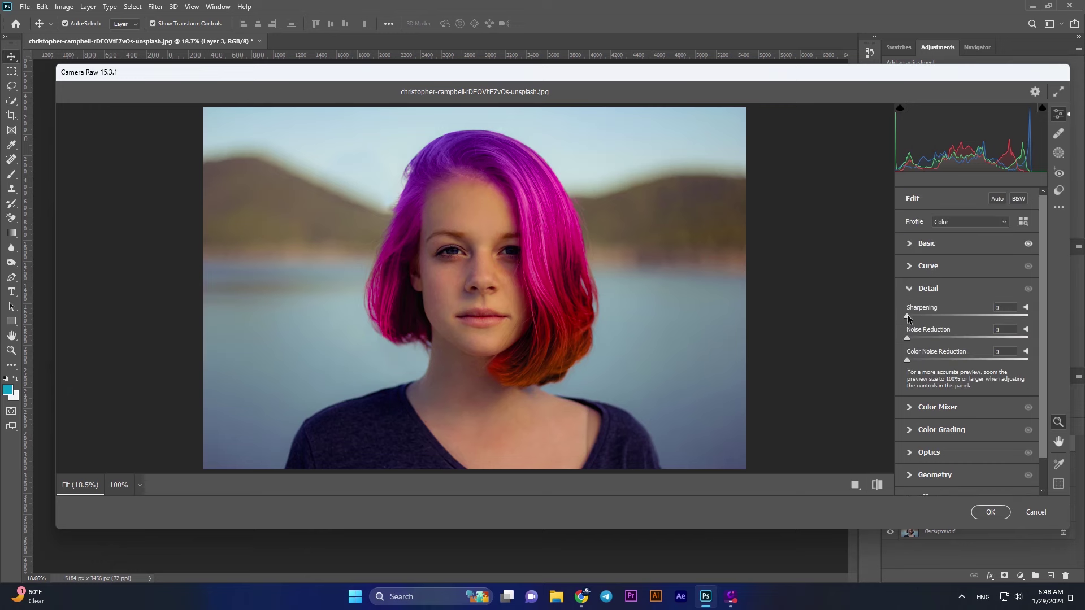
drag(908, 316, 924, 317)
scroll(924, 317, down, 1)
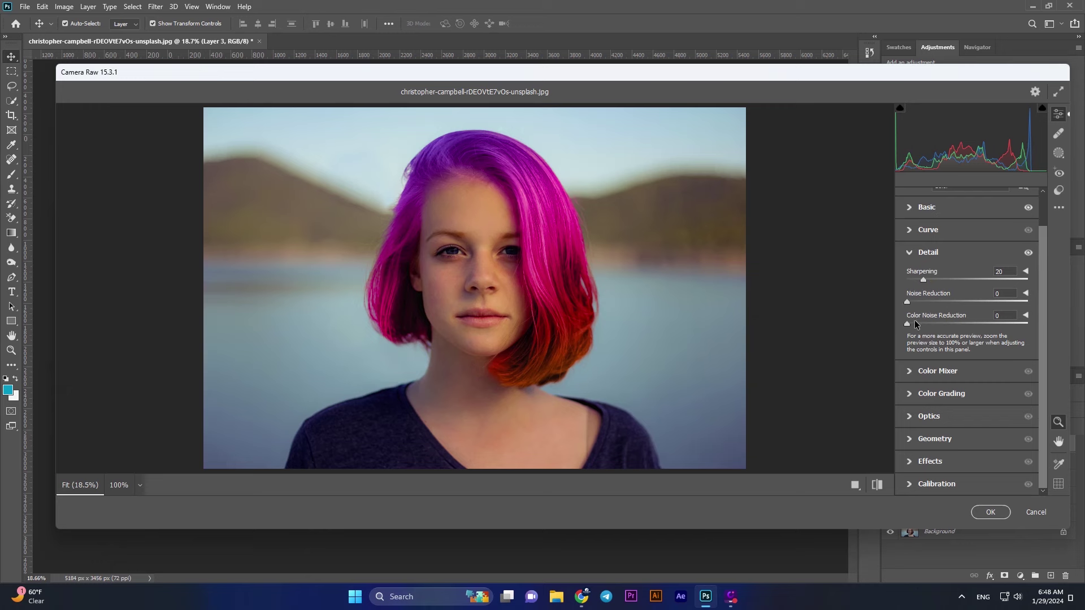
drag(907, 303, 920, 305)
Step: Shift the hues of the oranges and aquas in the Color Mixer
click(911, 252)
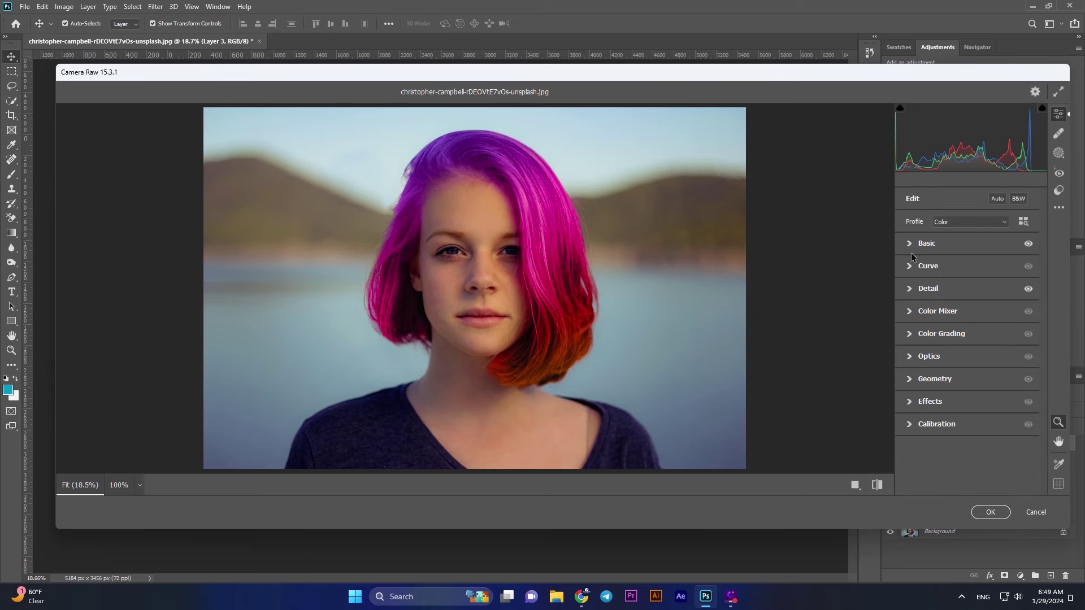
click(916, 312)
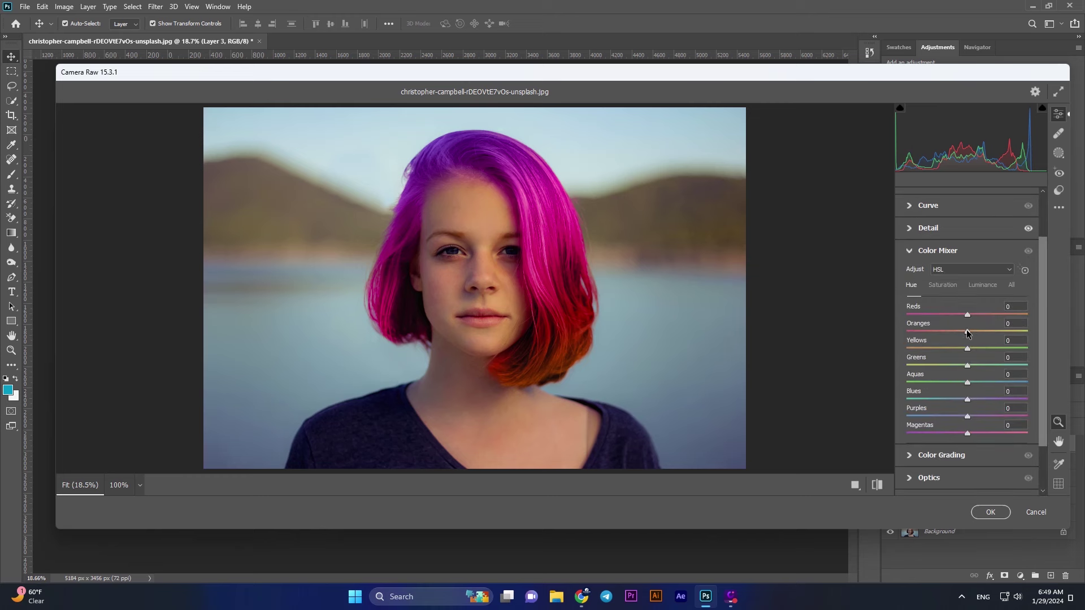
drag(967, 332, 958, 316)
scroll(975, 345, down, 1)
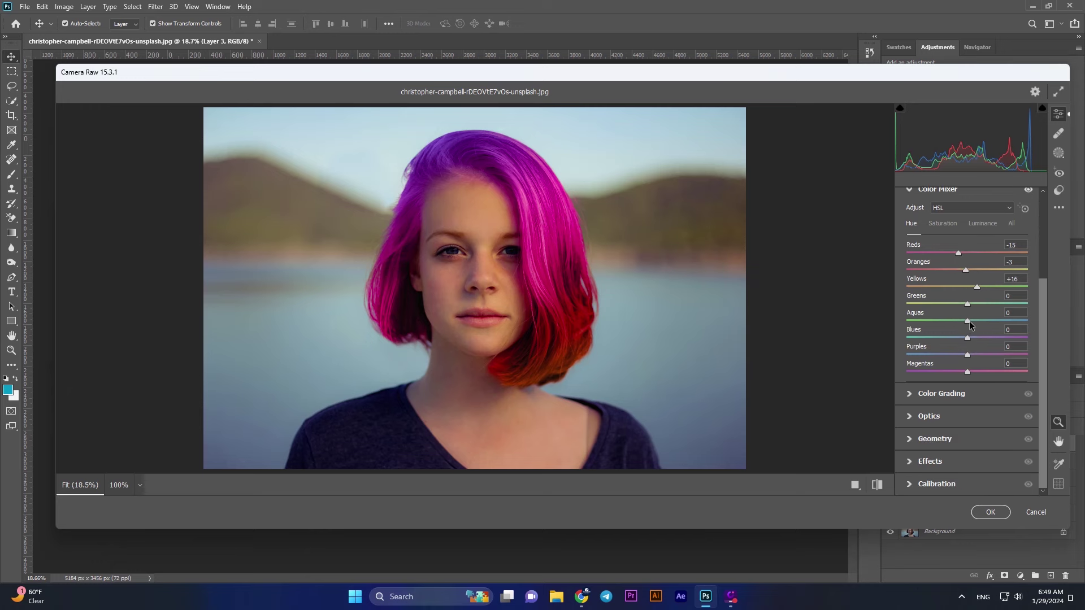
mouse_move(968, 321)
mouse_down()
mouse_move(979, 338)
mouse_move(951, 372)
mouse_move(972, 372)
mouse_move(978, 355)
mouse_up()
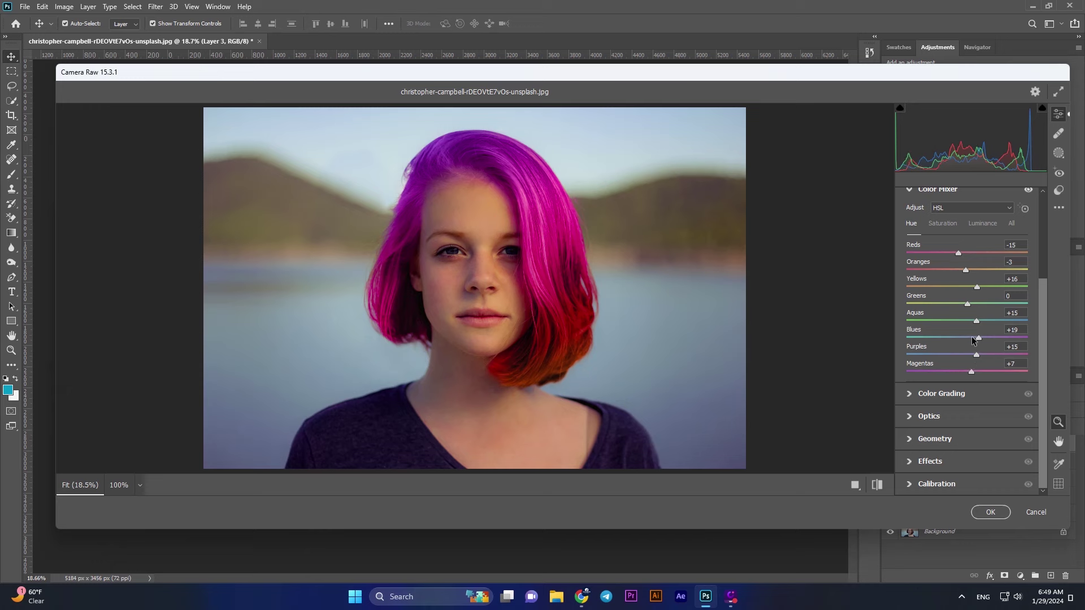
Step: Boost aqua and orange saturation and brighten the oranges and reds
click(945, 225)
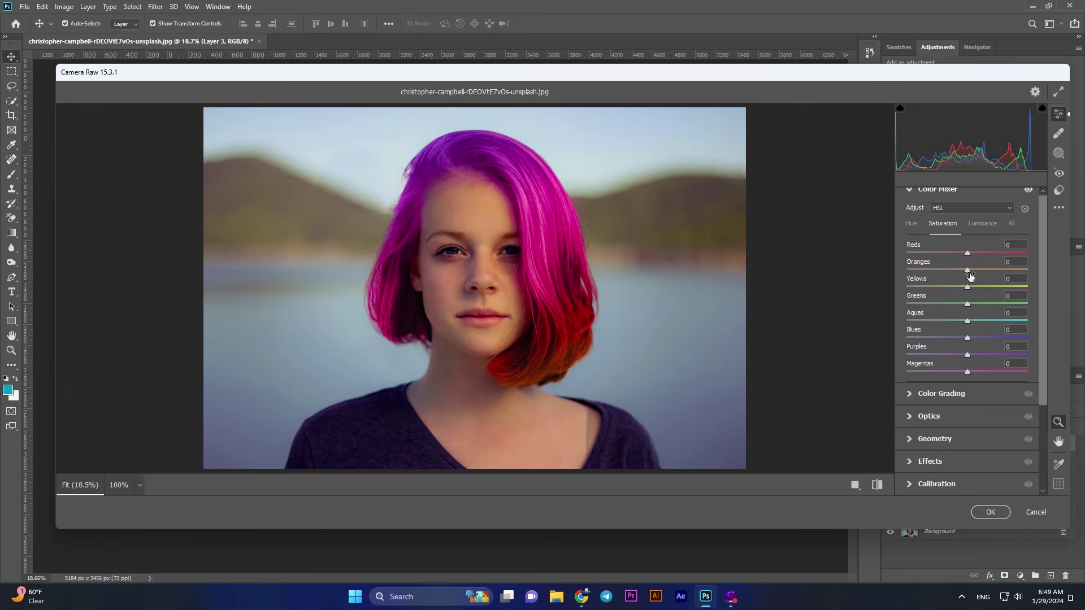
drag(968, 321, 974, 372)
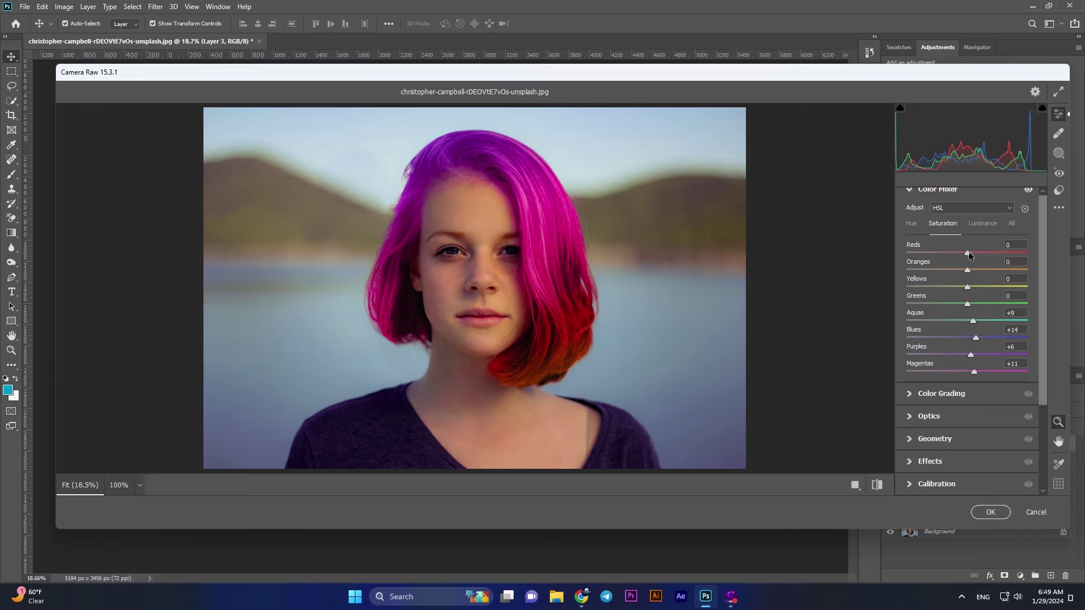
drag(967, 269, 972, 269)
click(973, 225)
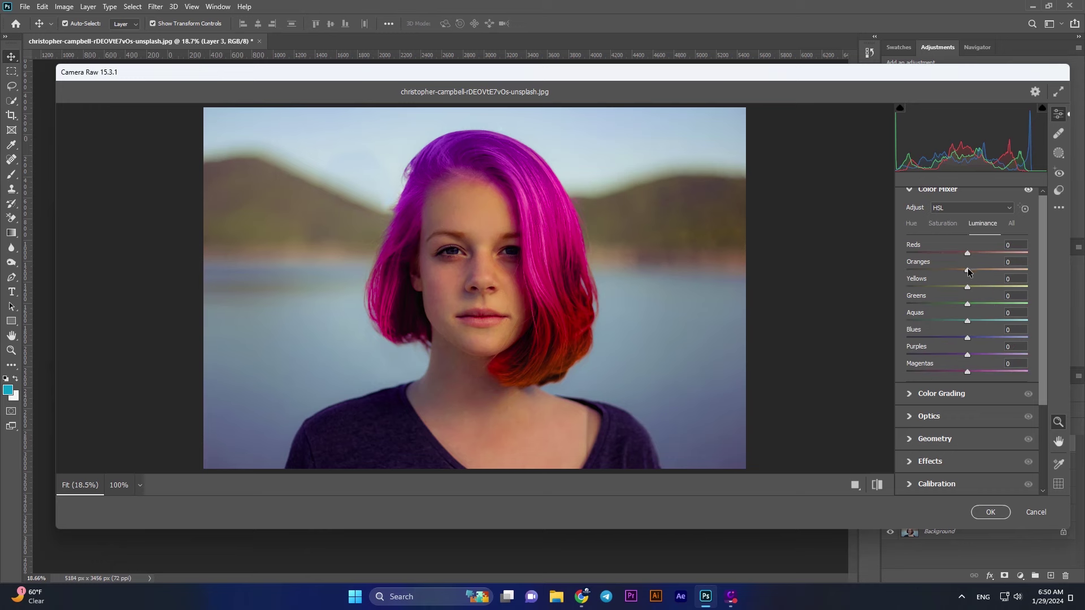
drag(967, 270, 972, 254)
click(934, 394)
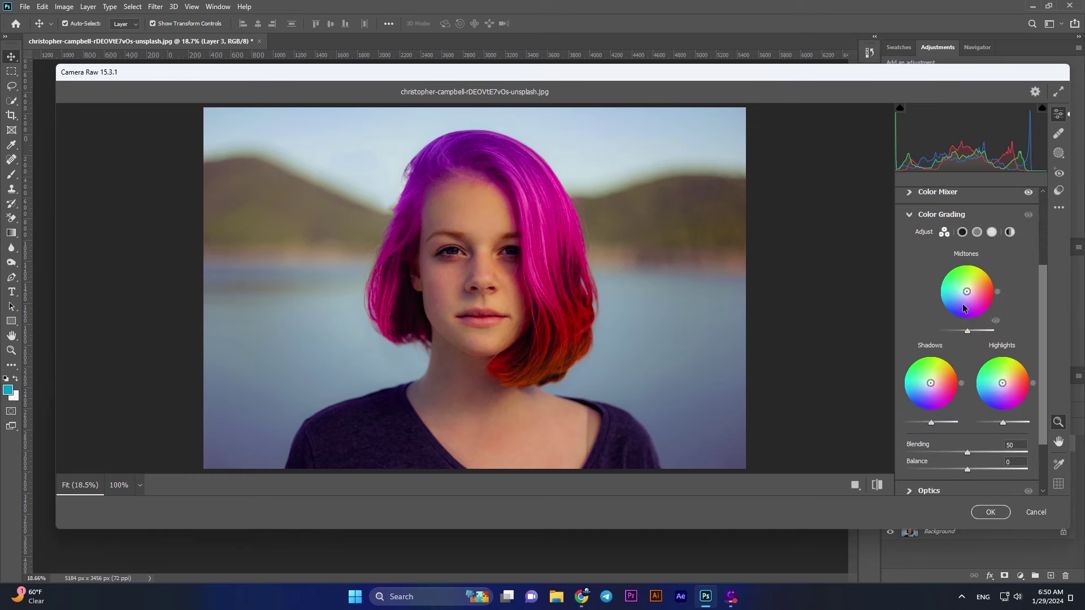
Step: Grade the midtones to a darker pink, add grain of 20, and commit the Camera Raw edit
click(958, 251)
drag(964, 309, 976, 324)
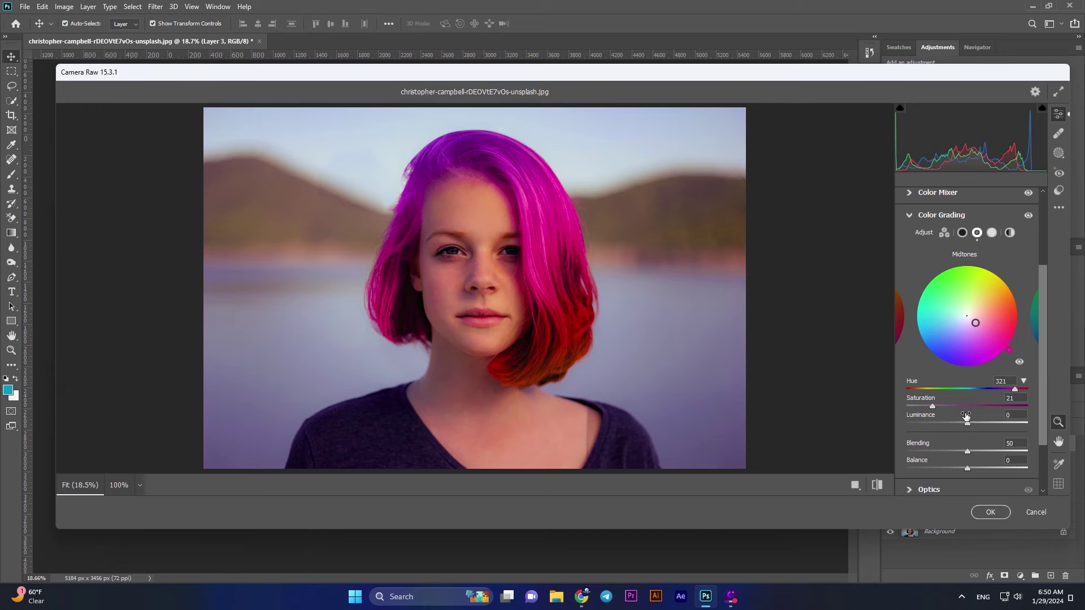
drag(966, 424, 920, 408)
scroll(919, 409, down, 2)
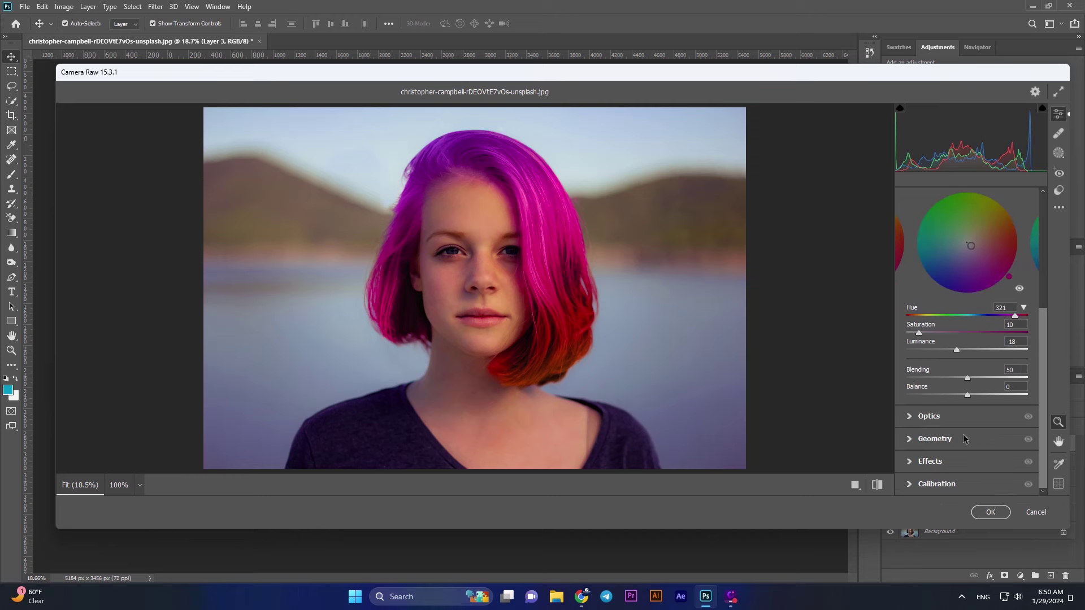
click(945, 462)
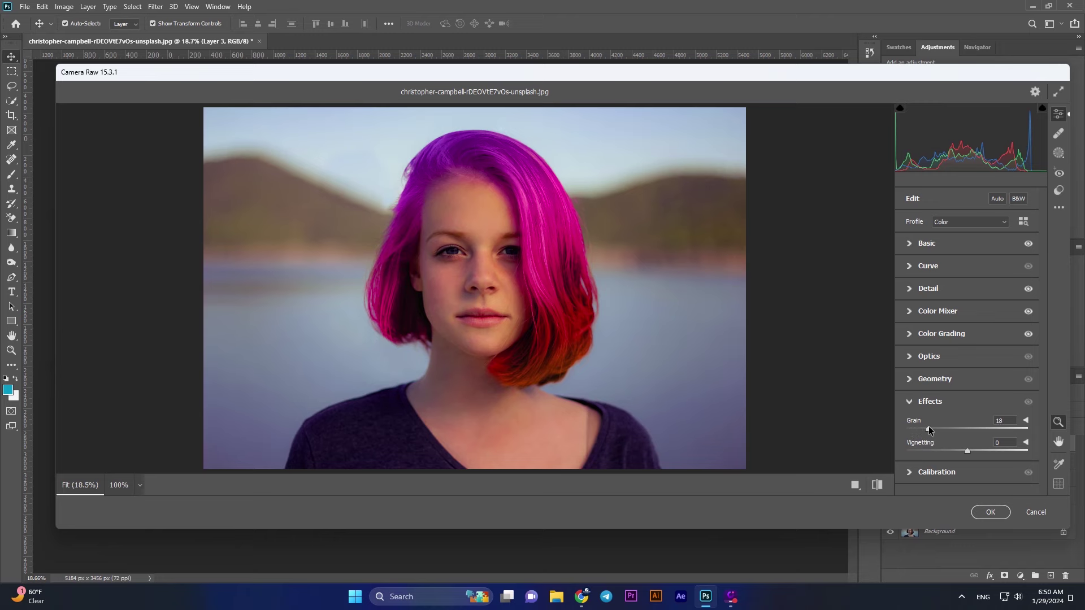
click(990, 512)
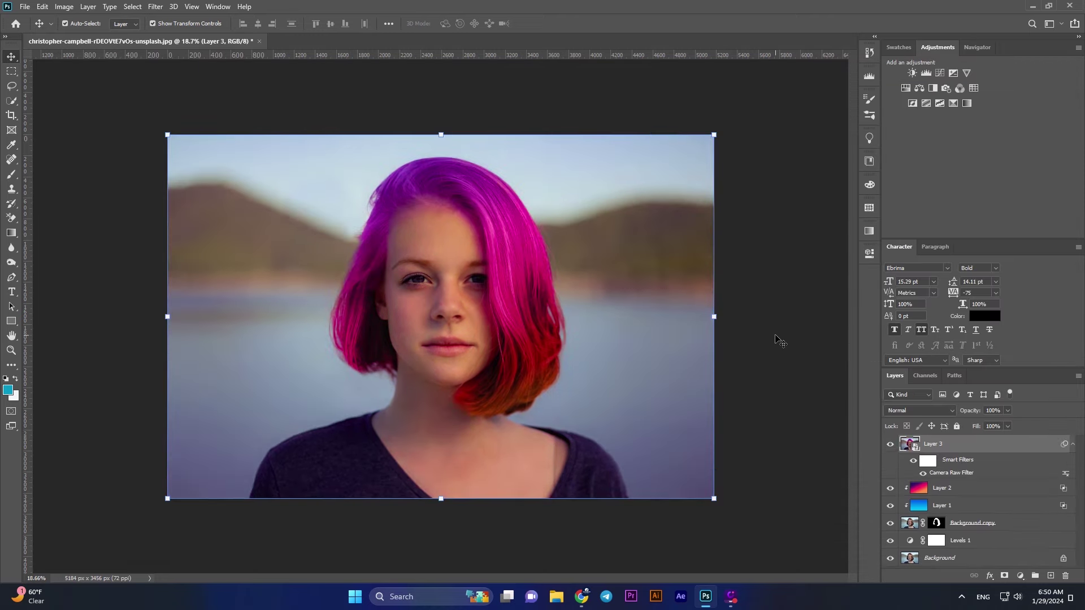
Step: Toggle Layer 3 to compare, set its fill to 68%, and fit the photo on screen
click(890, 444)
scroll(469, 286, up, 3)
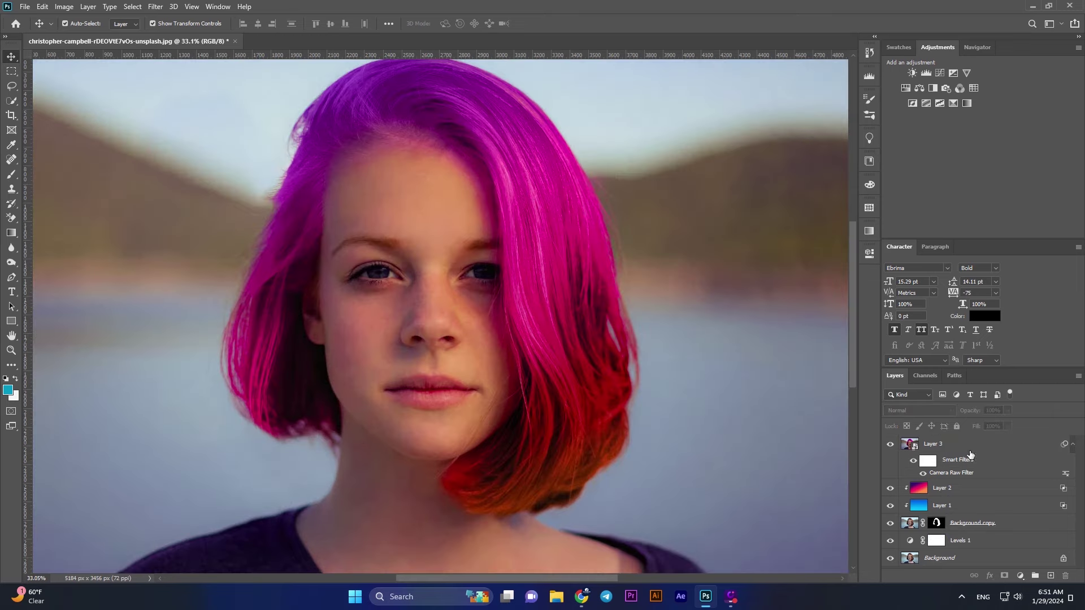
click(1008, 427)
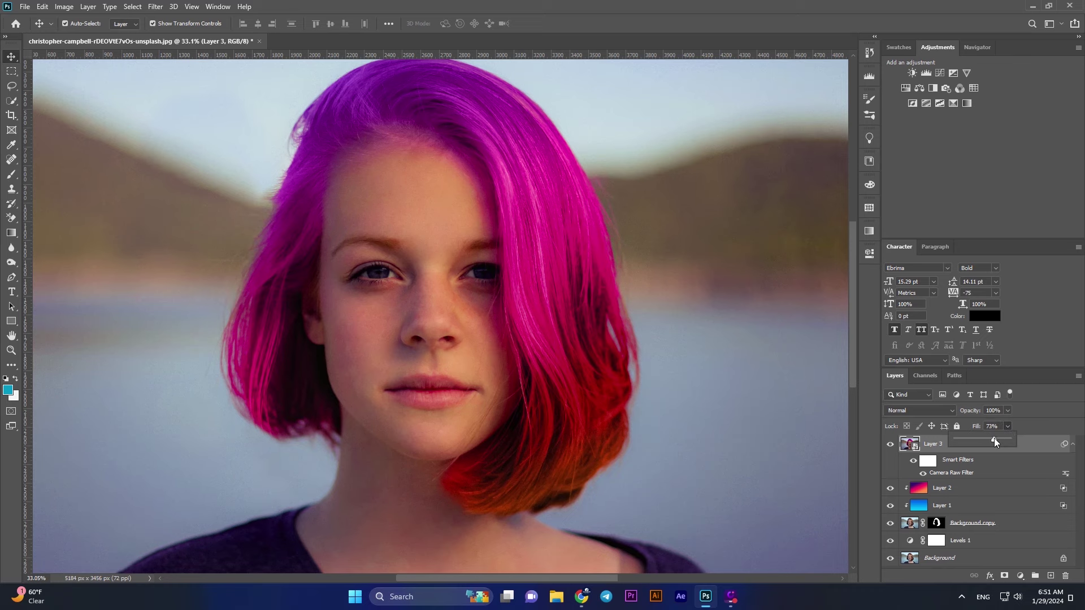
drag(995, 439, 993, 439)
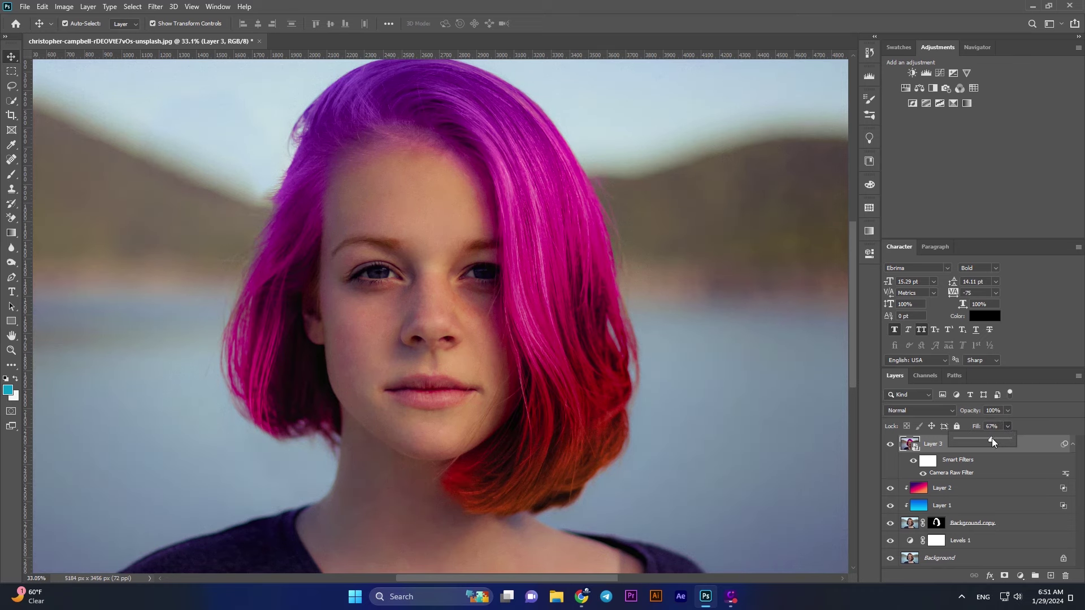
click(789, 358)
key(ctrl+0)
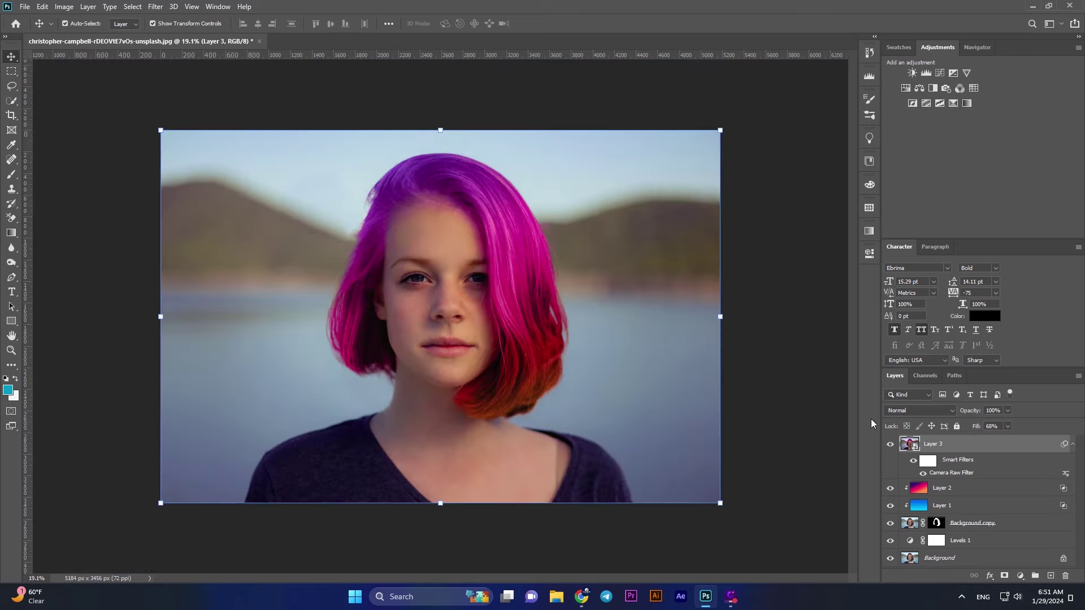